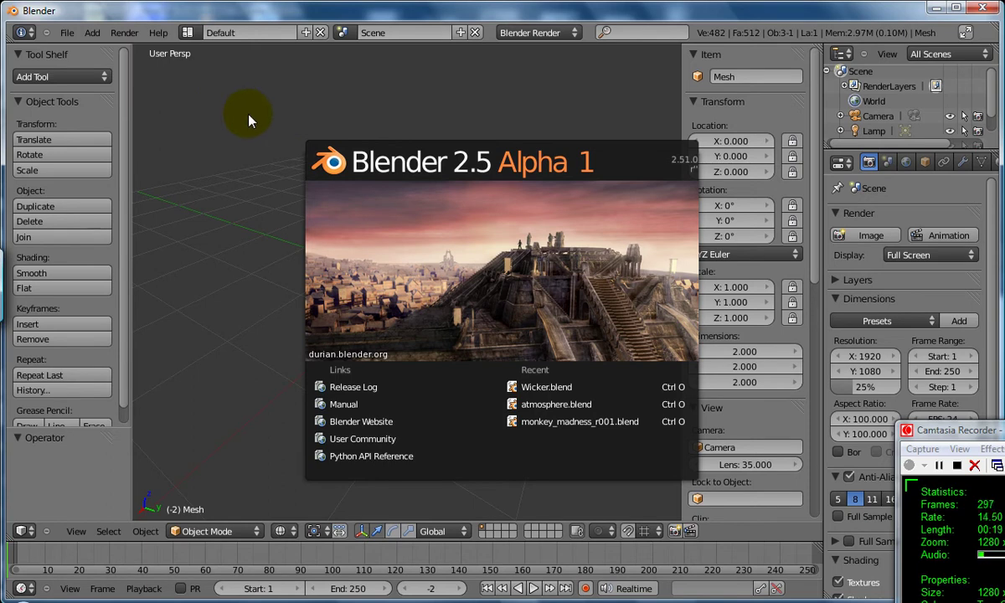
Close the splash screen and hide the Properties (N) and Tool Shelf (T) panels
click(249, 116)
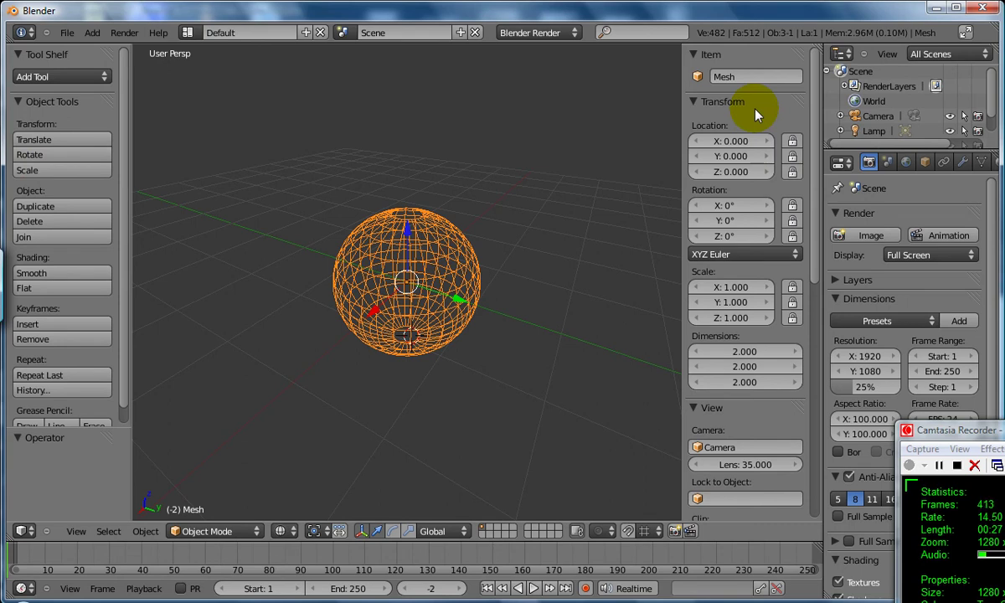
key(n)
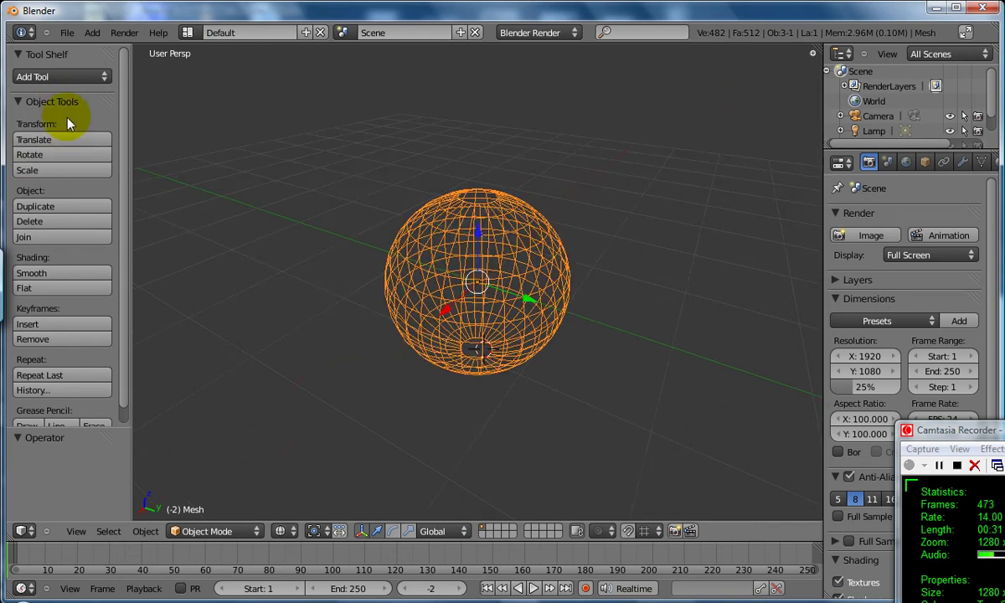
key(t)
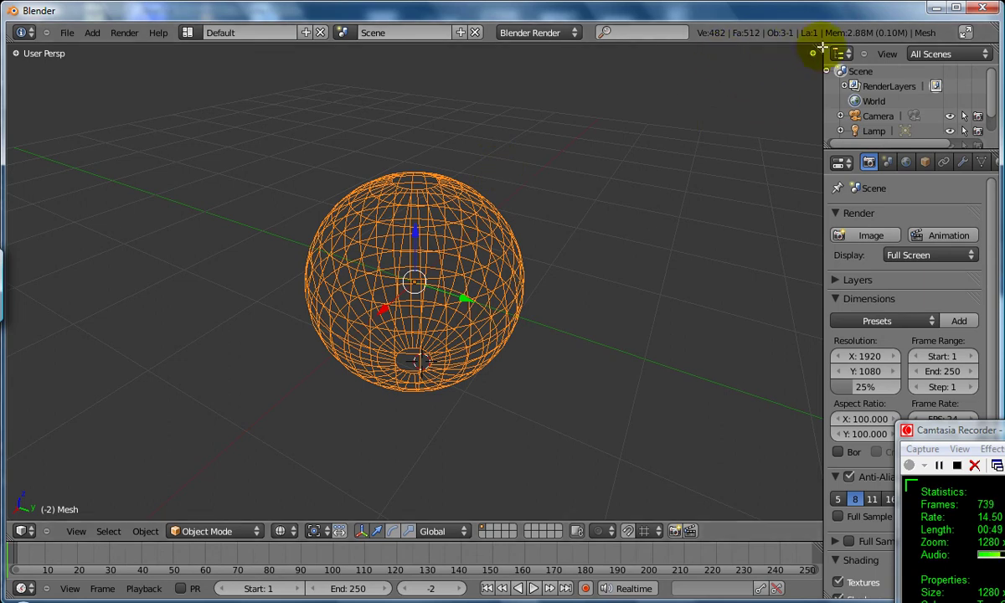
Split the 3D view into upper and lower areas and nudge the divider slightly upward
drag(822, 47, 792, 294)
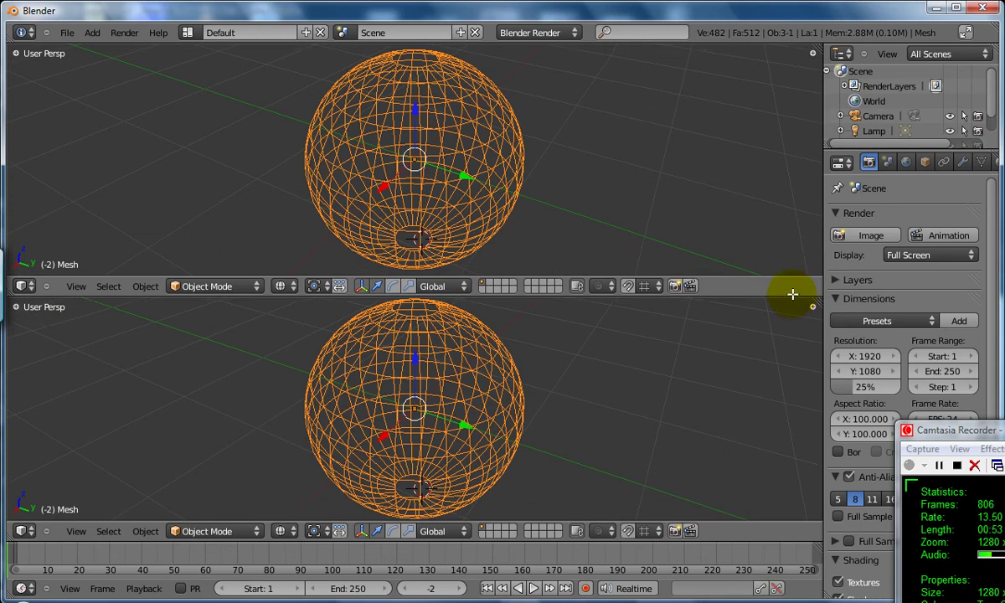
drag(792, 294, 790, 288)
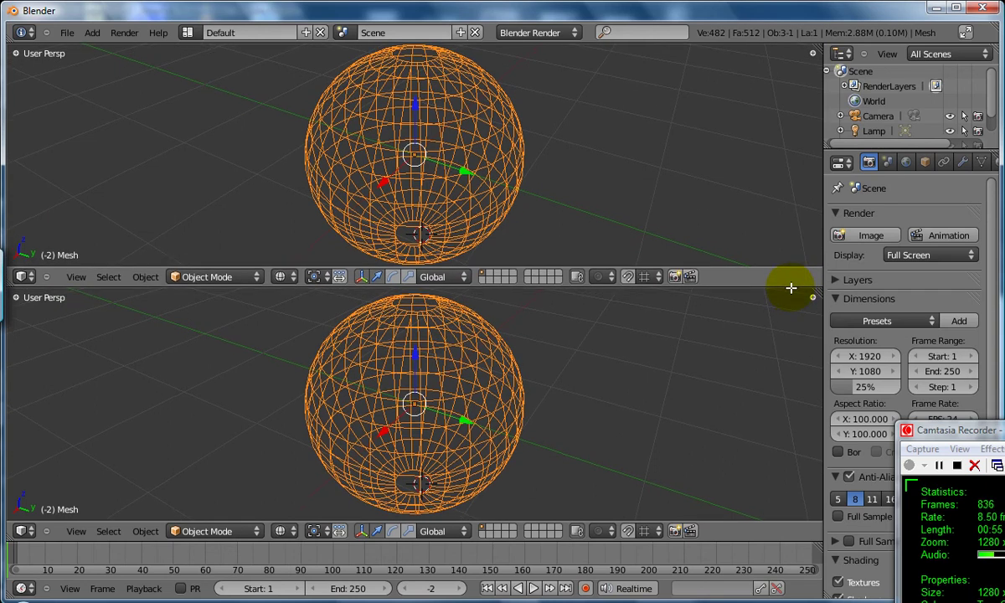
right_click(412, 233)
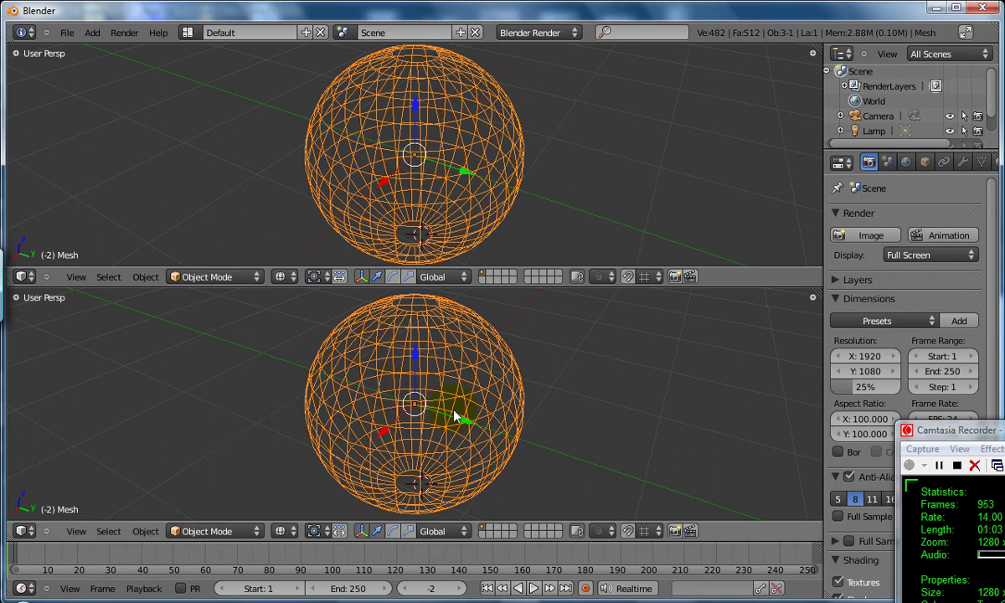
Switch the lower area, then the upper area, to the Video Sequence Editor
click(21, 530)
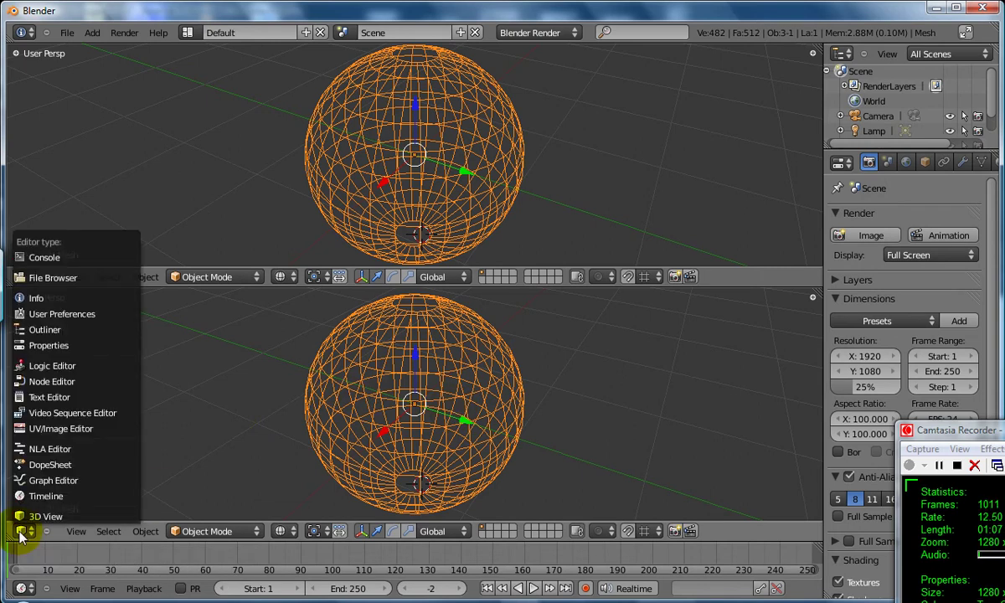
click(77, 416)
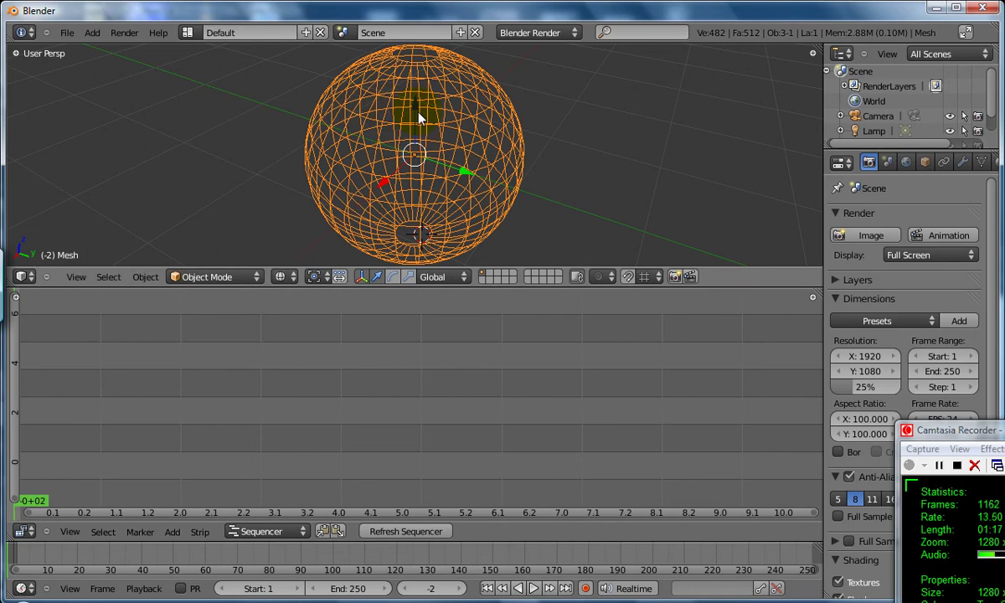
click(22, 277)
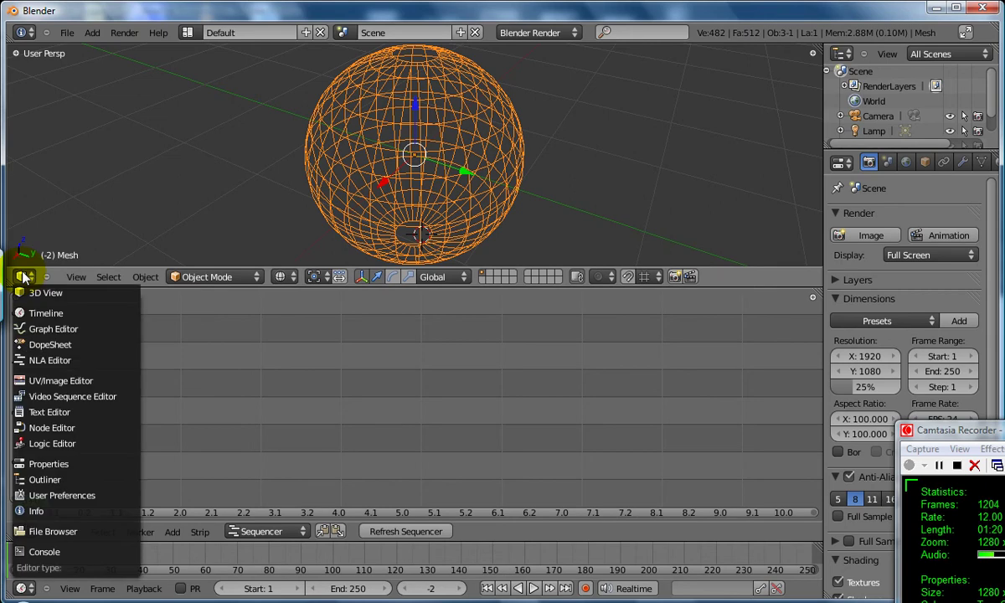
click(77, 398)
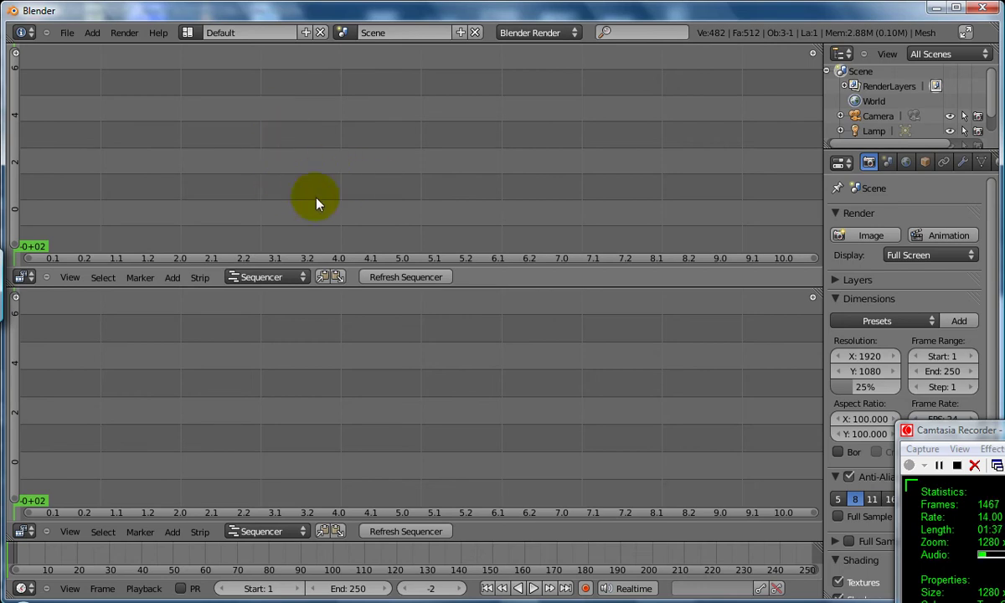
Flip the upper and lower sequencer headers to the top of their areas
right_click(511, 278)
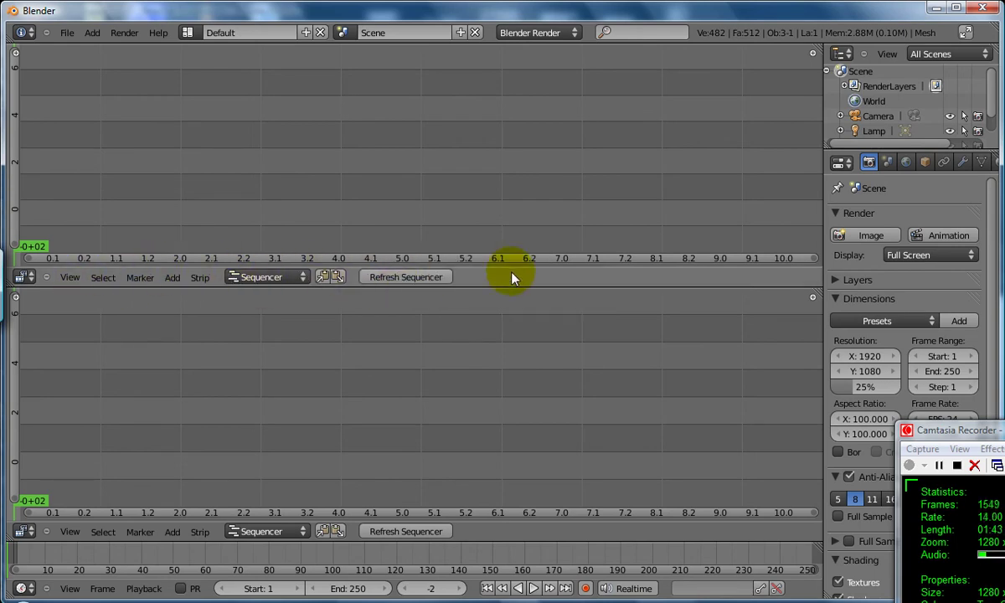
right_click(512, 278)
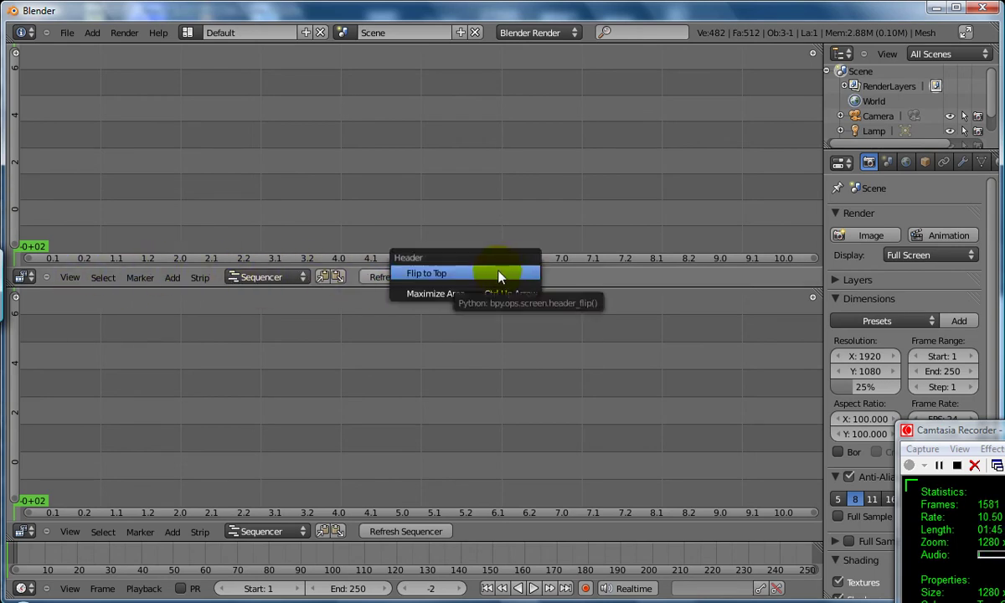
click(499, 276)
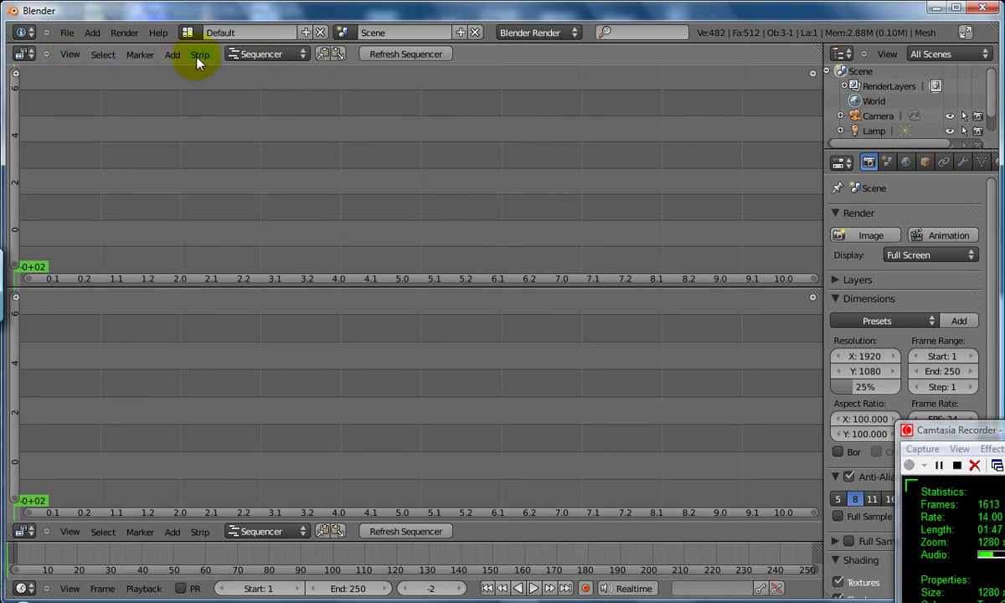
right_click(487, 534)
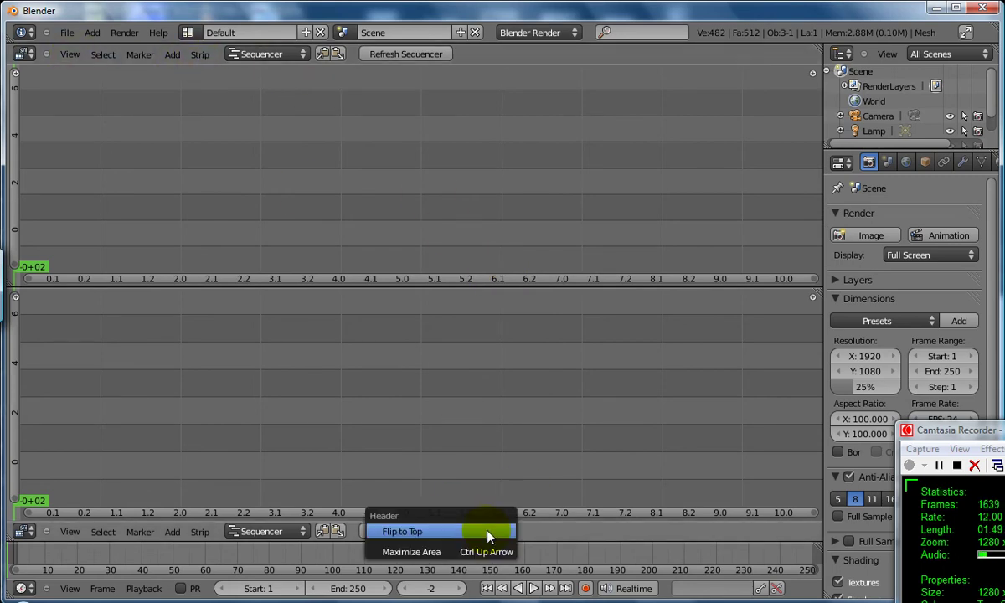
click(487, 533)
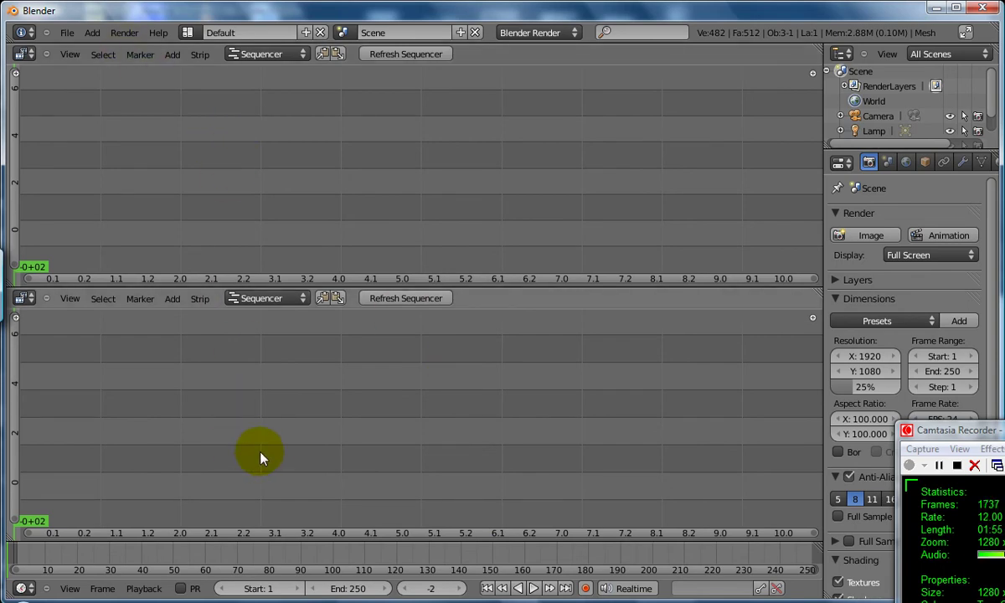
Add d:\roborig\part2.avi to the sequencer with Add > Movie
click(170, 303)
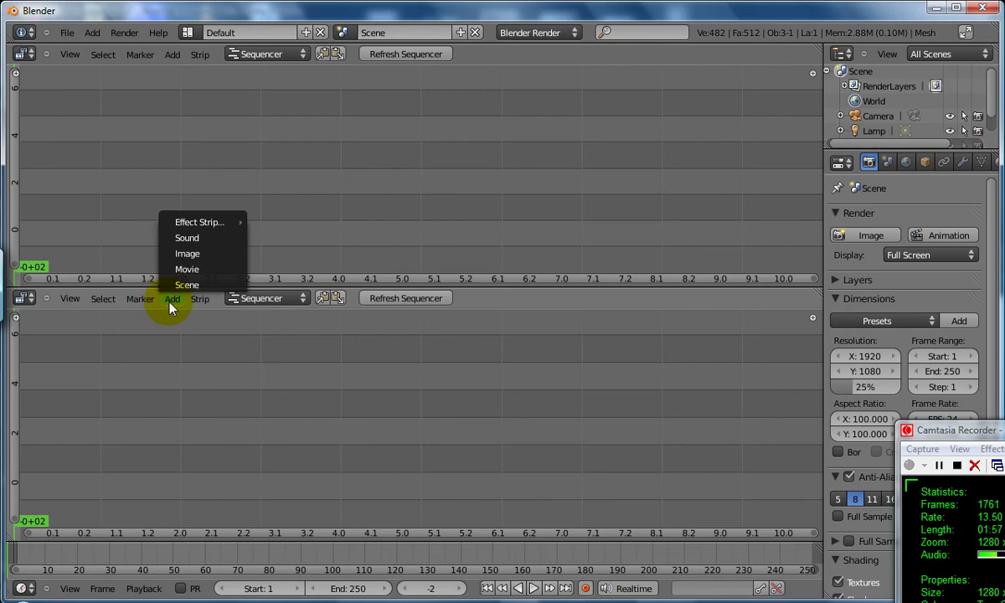
mouse_move(199, 222)
click(189, 269)
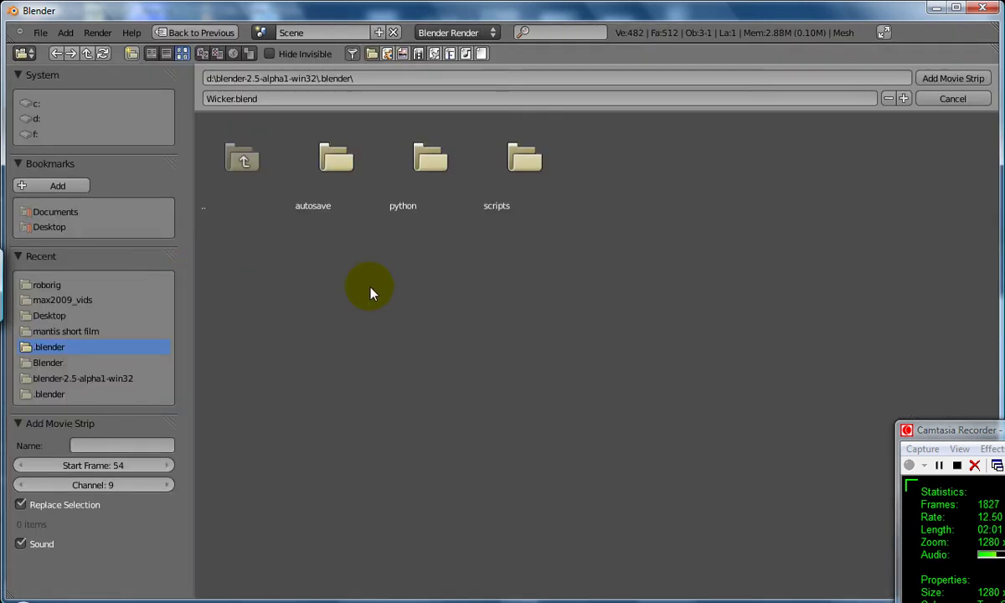
click(240, 161)
click(241, 161)
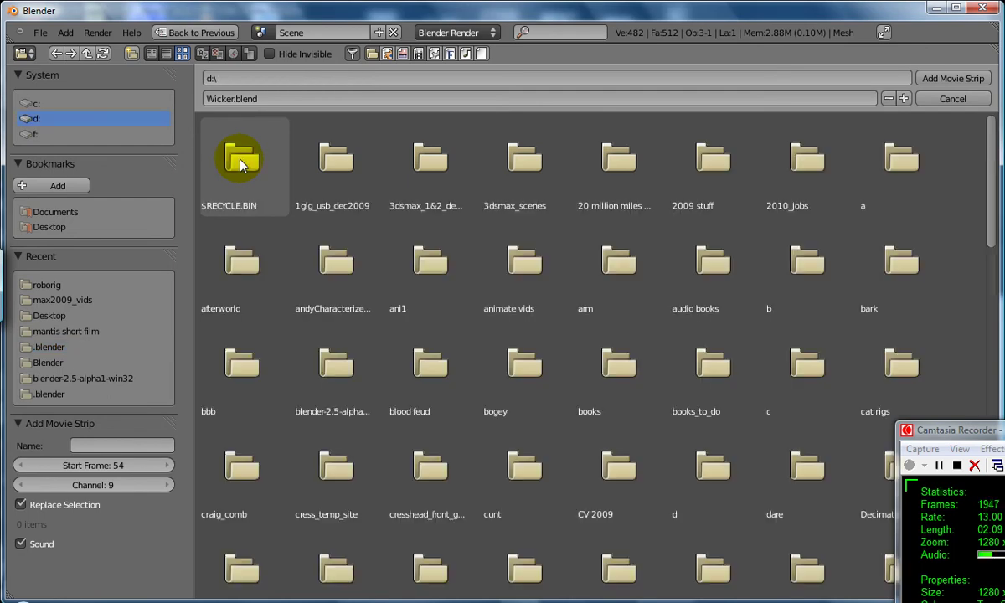
scroll(486, 394, down, 3)
scroll(467, 378, down, 1)
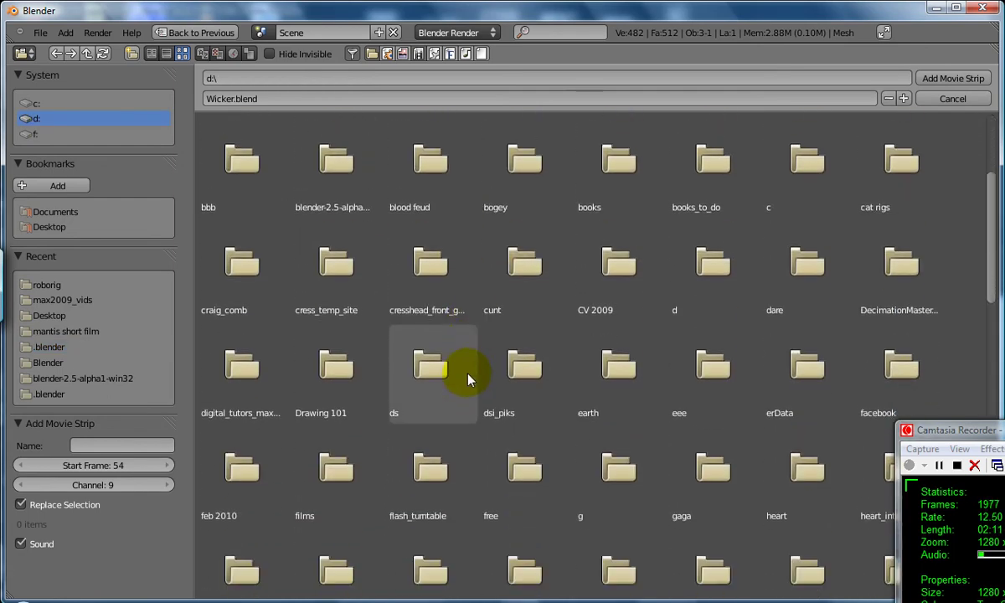
scroll(469, 381, down, 1)
scroll(473, 382, down, 1)
scroll(478, 381, down, 2)
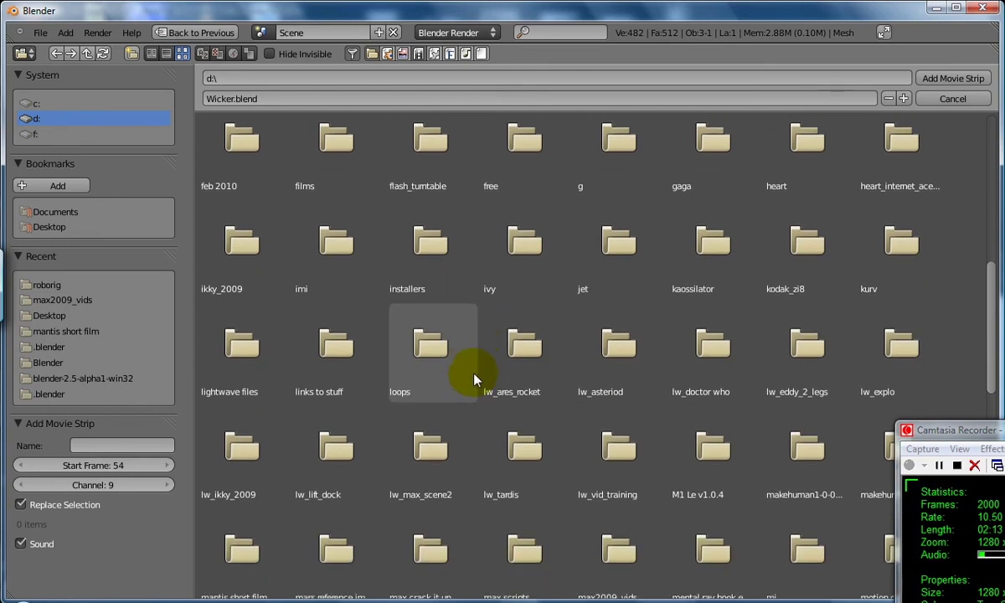
scroll(476, 381, down, 1)
scroll(476, 381, down, 1)
scroll(452, 380, down, 1)
scroll(436, 381, down, 1)
scroll(444, 381, down, 1)
scroll(461, 379, down, 1)
scroll(469, 368, down, 1)
scroll(452, 397, down, 1)
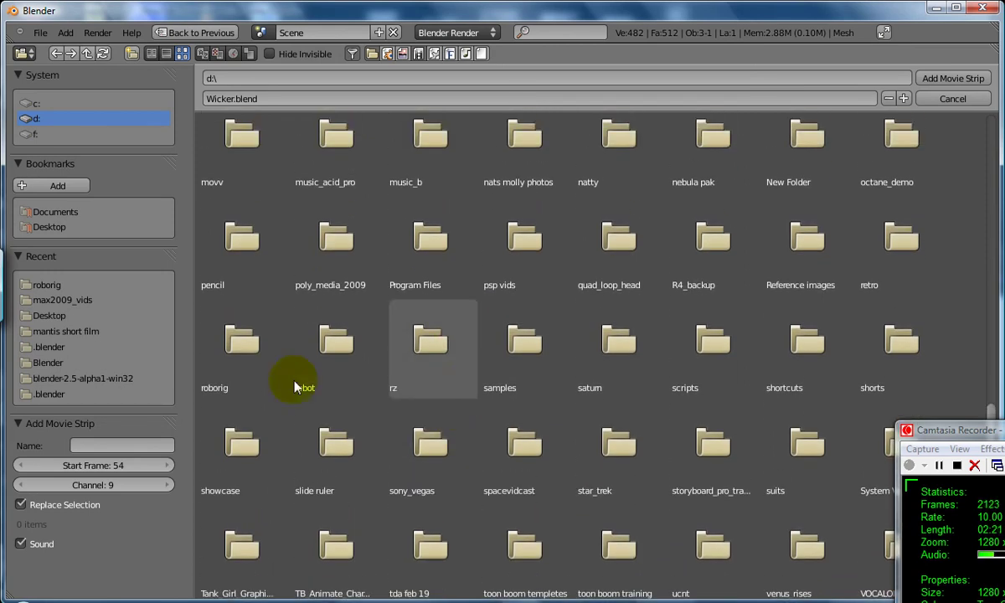
click(238, 353)
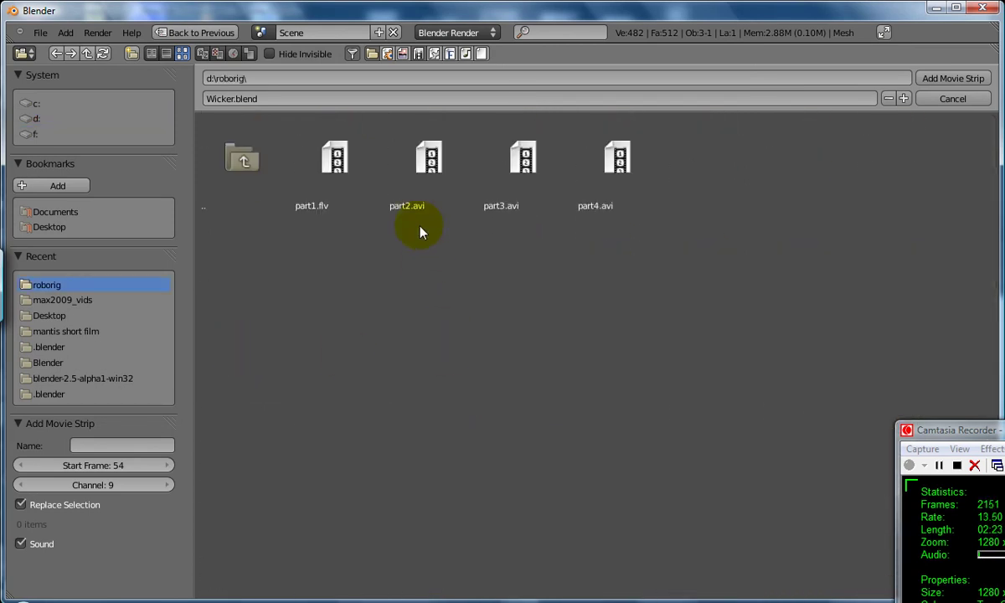
click(424, 165)
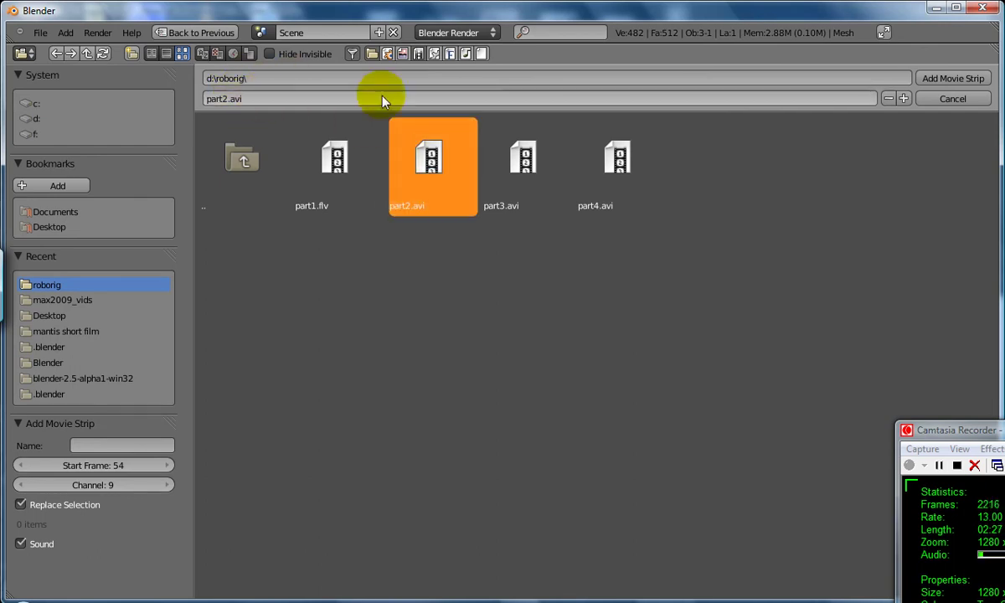
click(952, 79)
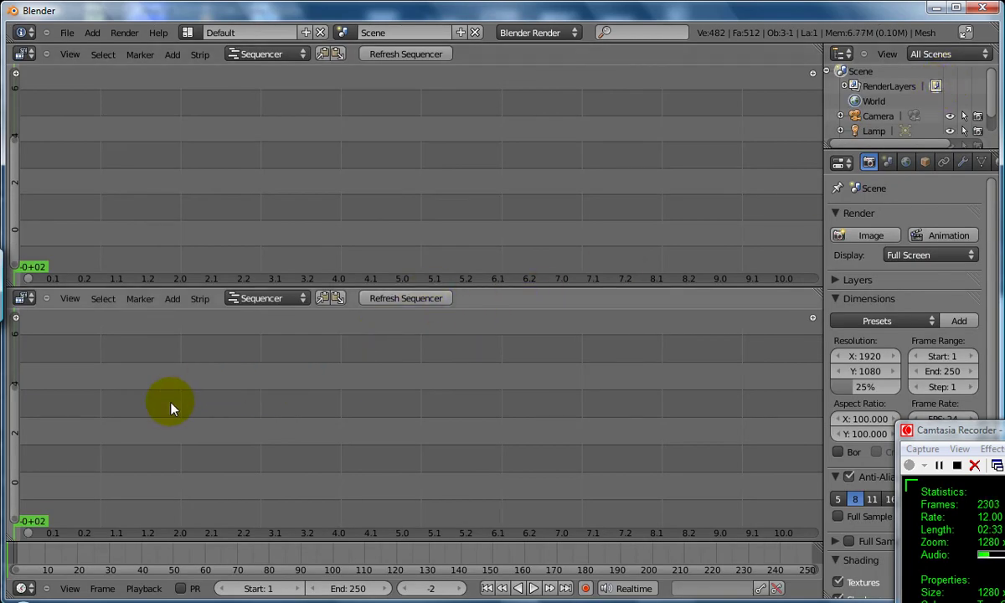
scroll(171, 408, down, 2)
scroll(180, 396, down, 1)
scroll(179, 397, down, 2)
scroll(252, 381, down, 2)
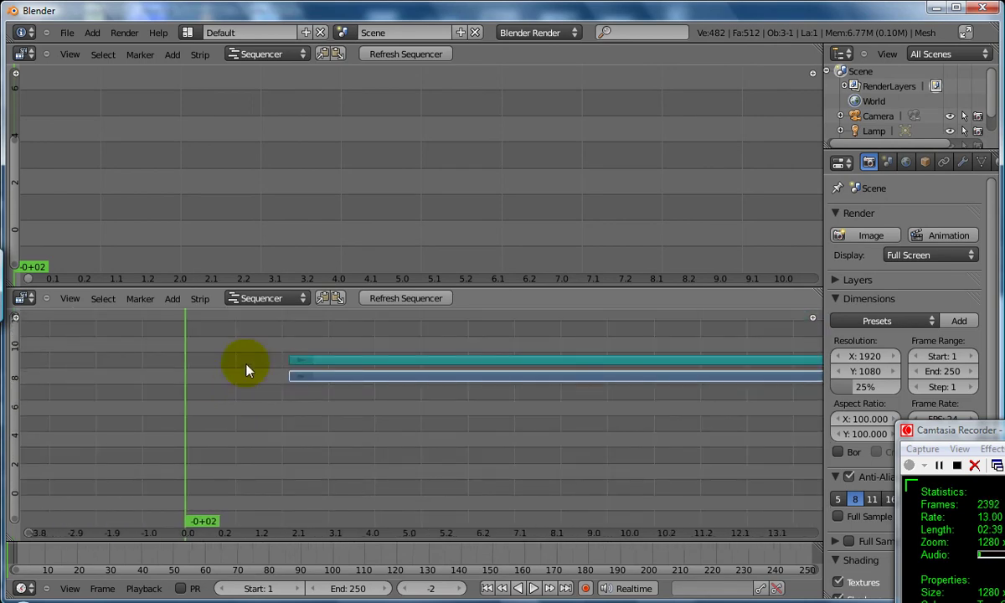
scroll(318, 375, up, 1)
scroll(314, 373, up, 1)
scroll(309, 372, up, 1)
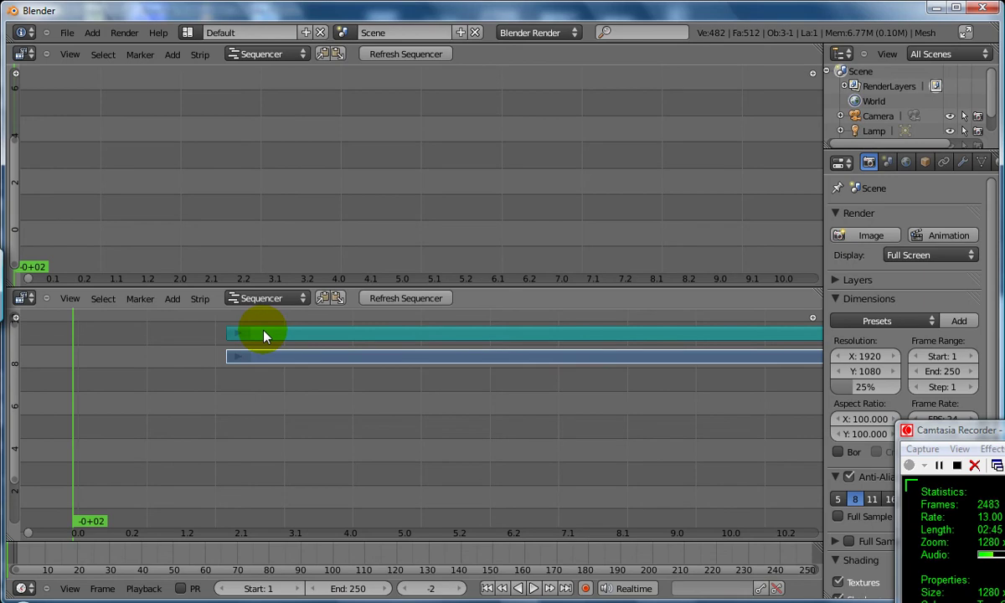
Slide the blue movie strip and teal sound strip left so both start at frame 1
mouse_move(306, 356)
right_down()
mouse_move(140, 374)
mouse_move(149, 360)
right_up()
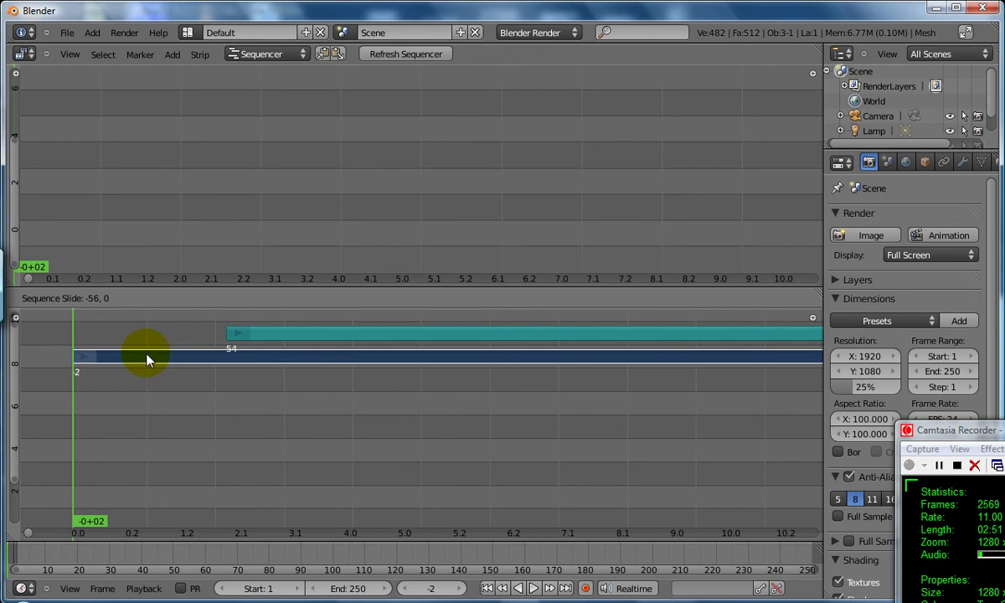
right_drag(148, 356, 144, 358)
right_drag(283, 344, 122, 344)
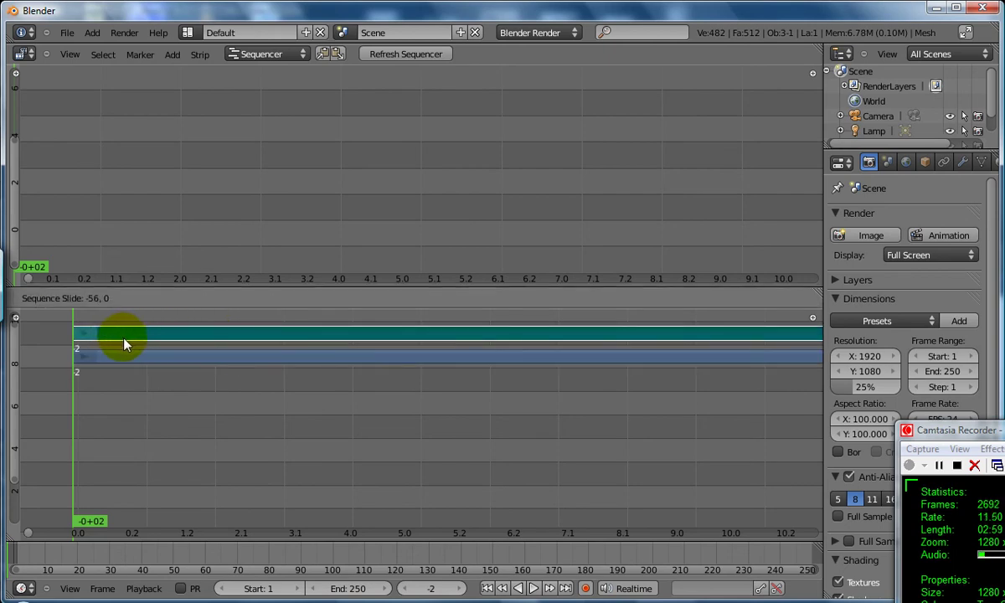
mouse_move(123, 344)
right_down()
mouse_move(131, 344)
mouse_move(132, 362)
right_up()
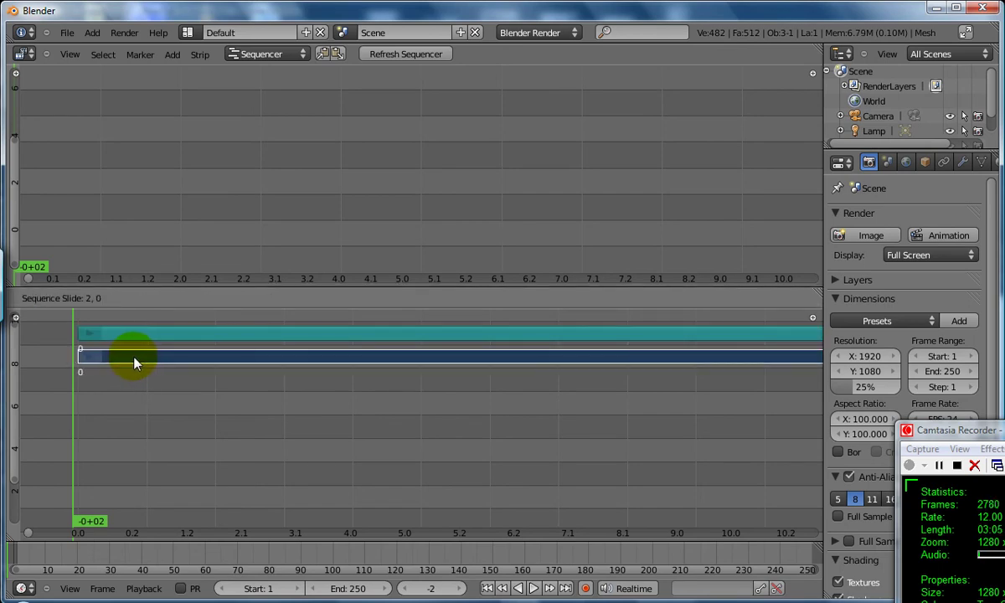
right_drag(132, 362, 134, 362)
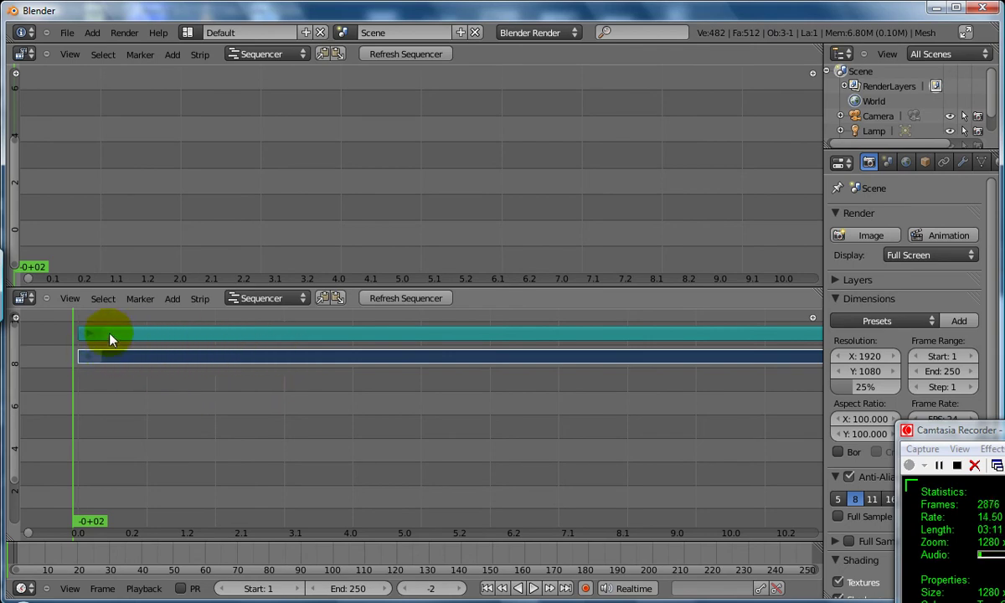
scroll(204, 425, up, 2)
scroll(204, 425, up, 1)
scroll(204, 426, up, 1)
Pan the timeline to the strips and set the playhead to frame 23
middle_drag(197, 385, 437, 473)
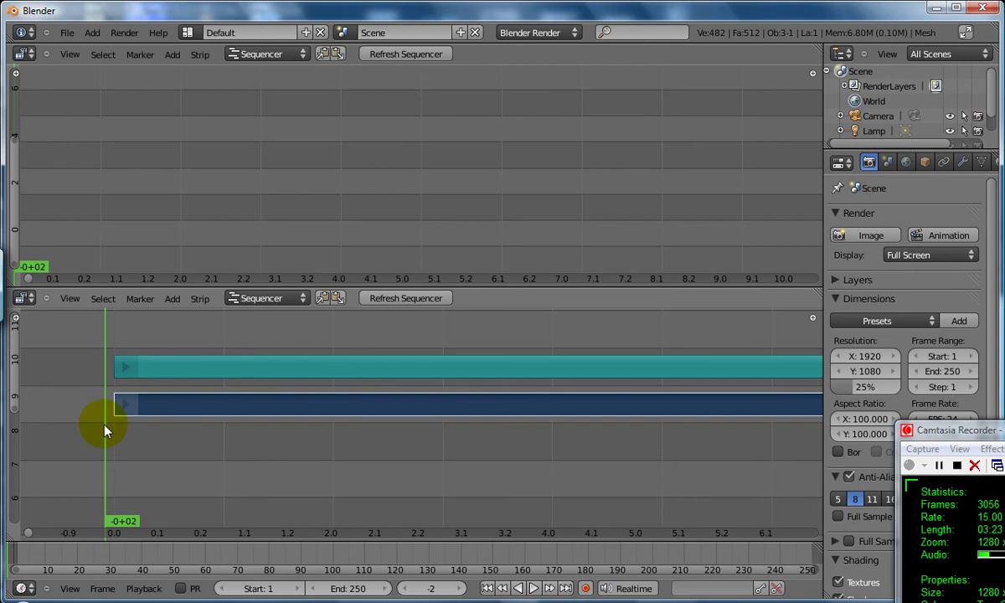
mouse_move(130, 348)
mouse_down()
mouse_move(329, 336)
mouse_move(215, 338)
mouse_up()
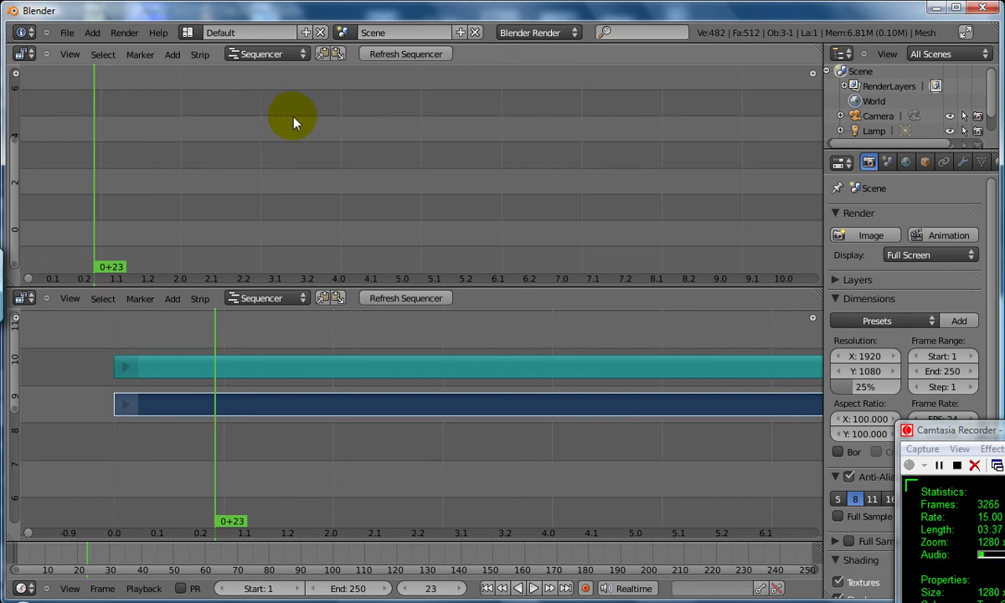
Switch the top editor's view type to Image Preview and zoom into the picture
click(279, 57)
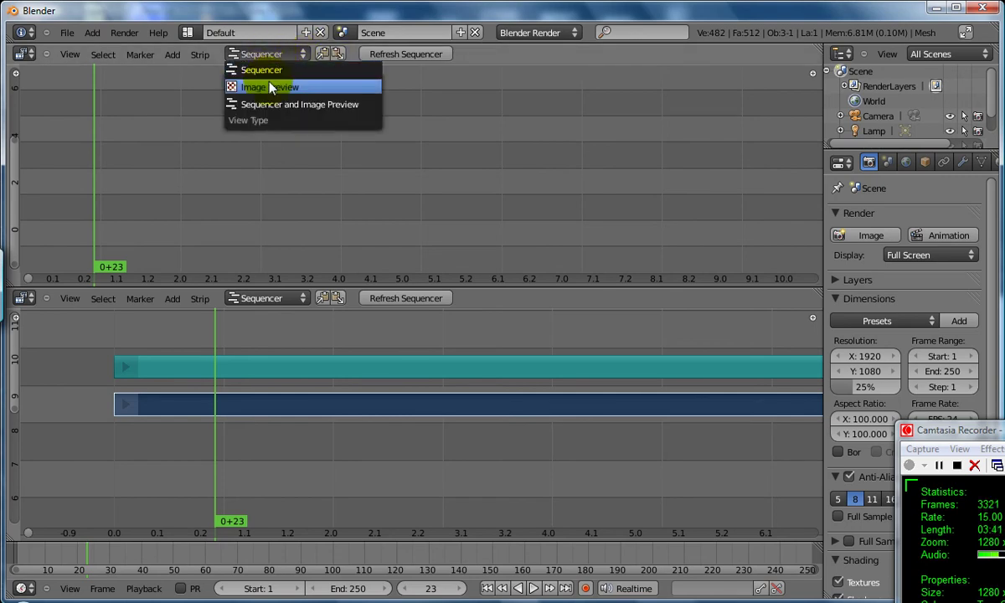
click(270, 88)
ctrl+middle_drag(387, 183, 389, 160)
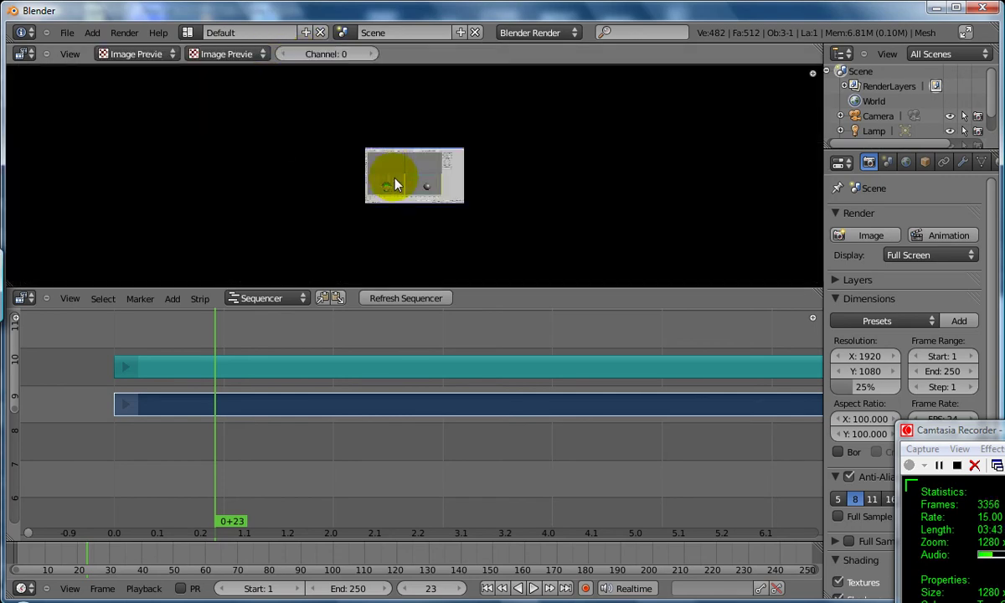
scroll(388, 158, up, 2)
scroll(388, 158, up, 1)
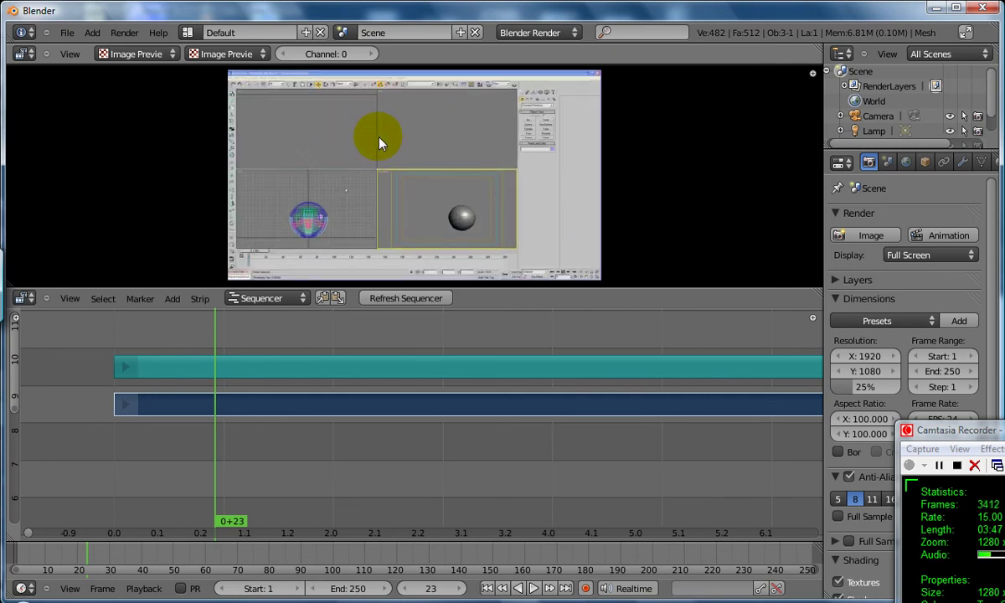
Scrub forward and back through the strips, settling the playhead on frame 28
drag(218, 335, 515, 348)
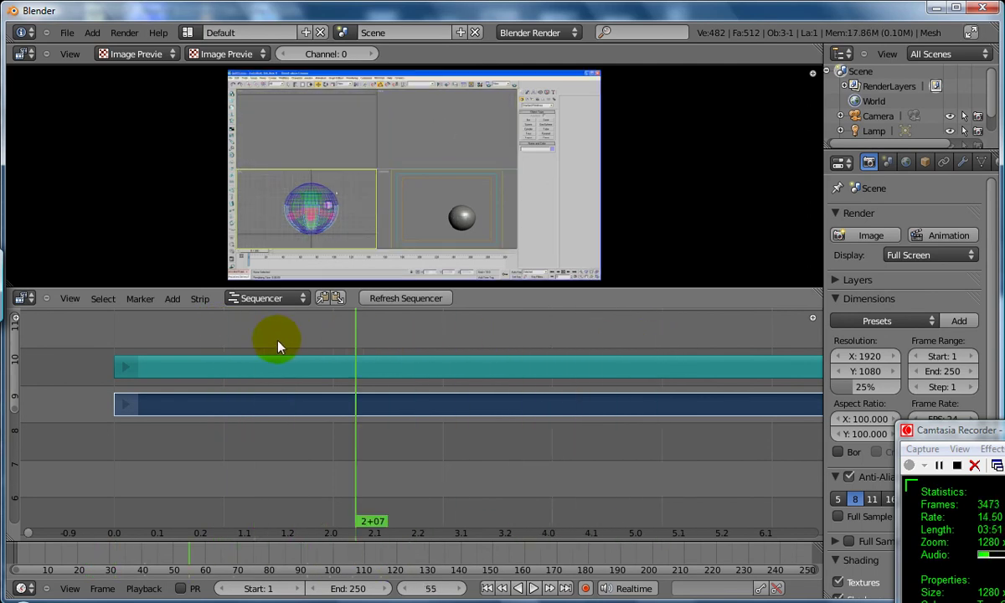
drag(515, 348, 460, 347)
click(238, 347)
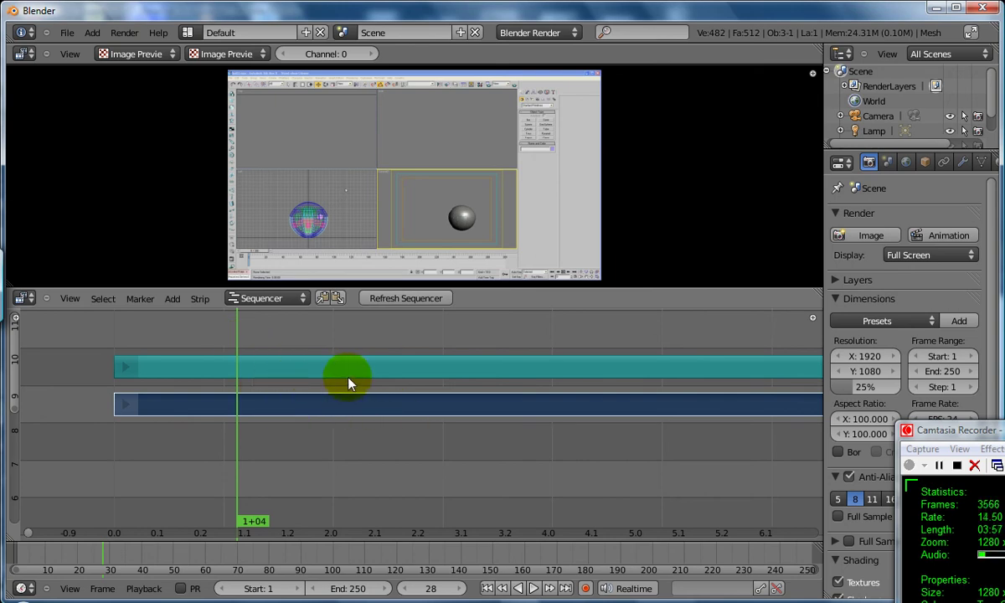
Enable Audio Scrubbing in the Playback menu and scrub forward through the strips
click(139, 589)
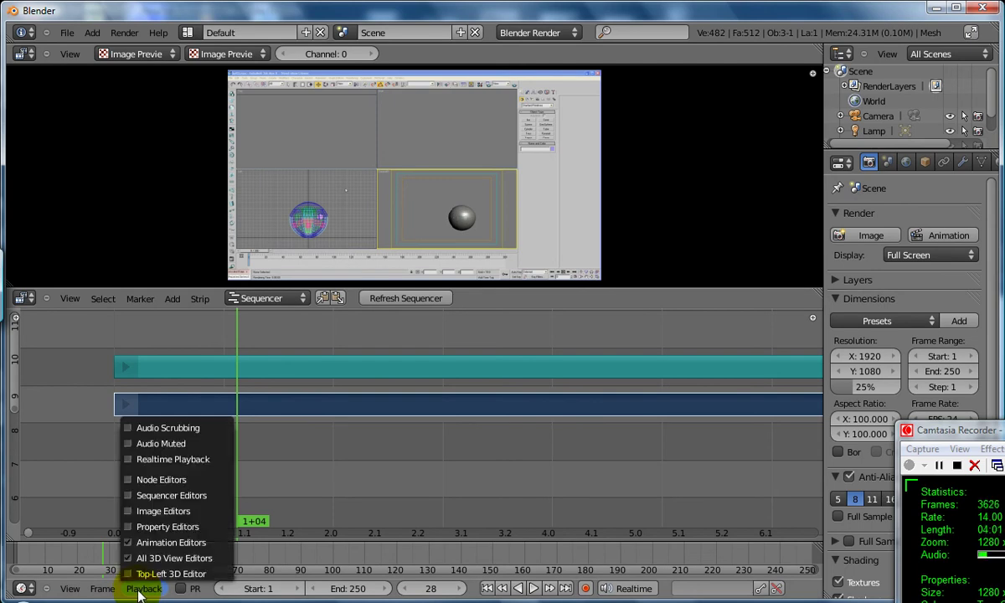
click(128, 431)
mouse_move(245, 332)
mouse_down()
mouse_move(572, 346)
mouse_move(352, 354)
mouse_move(588, 340)
mouse_move(363, 346)
mouse_up()
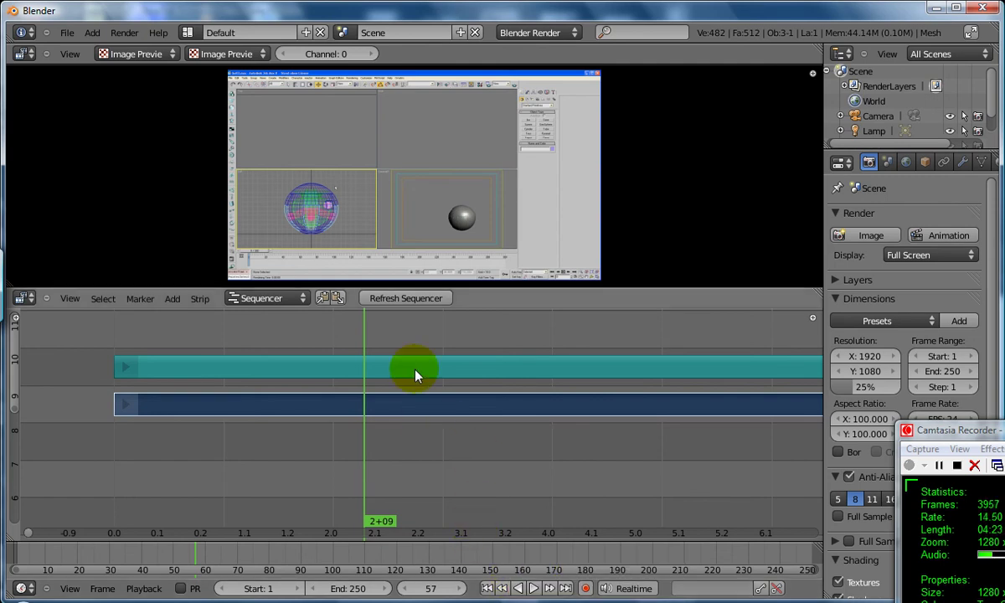
Play the video, pause it, and drag the playhead back to frame 35
click(533, 588)
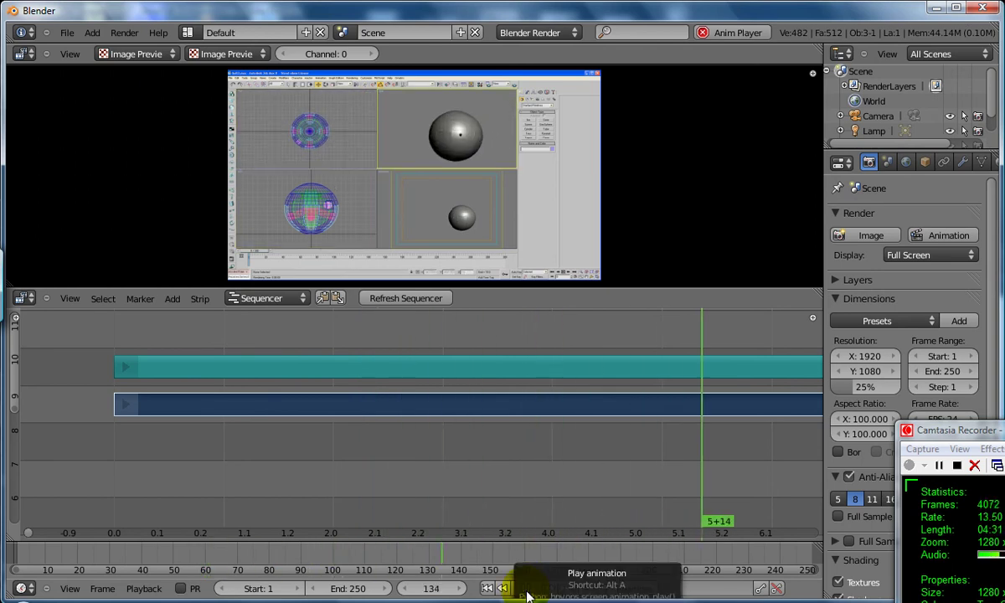
click(526, 588)
drag(716, 326, 277, 354)
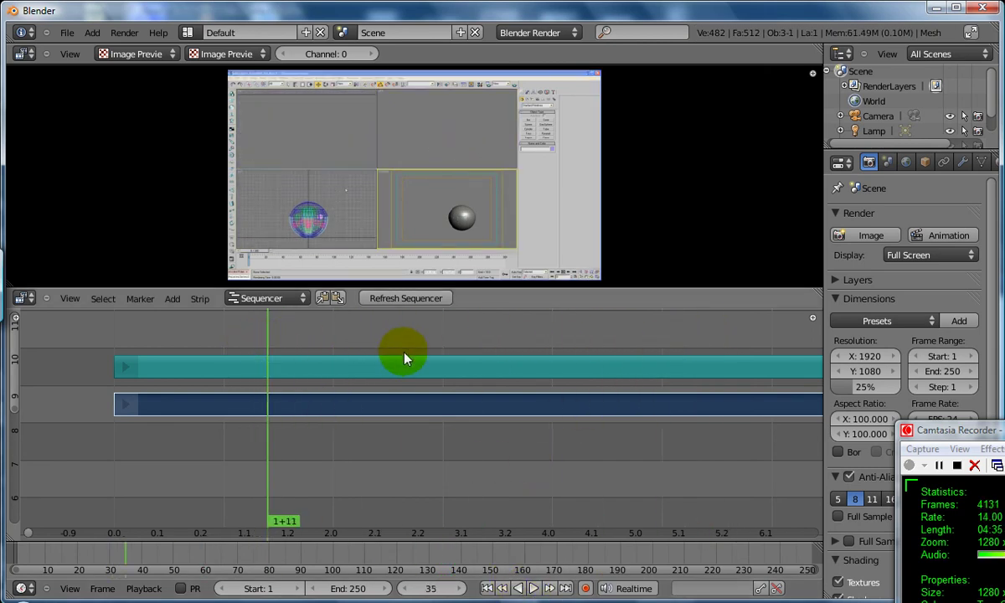
scroll(414, 439, up, 1)
scroll(414, 444, down, 3)
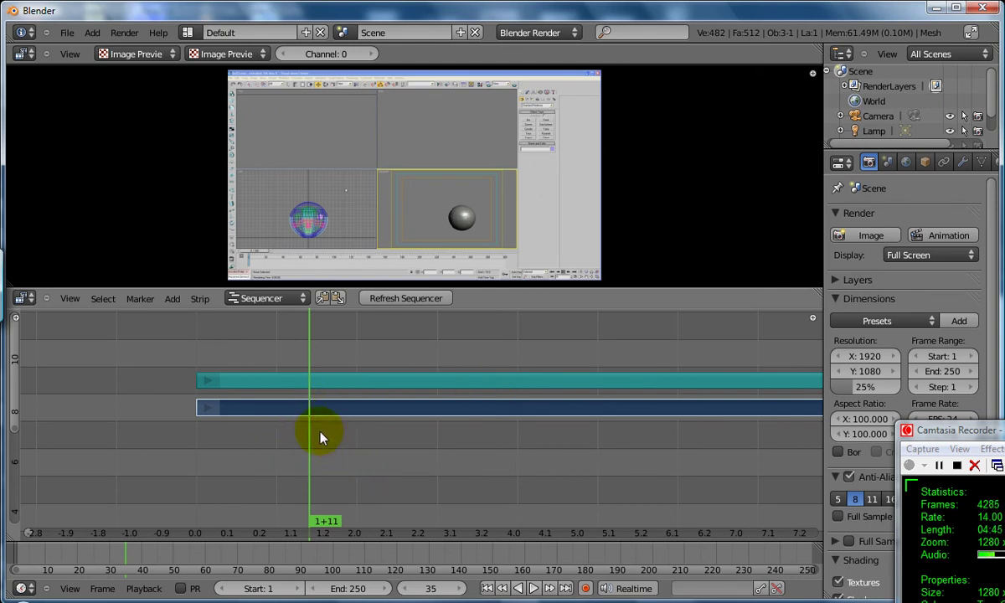
Select the channel 8 movie strip and set the current frame to 70
click(224, 437)
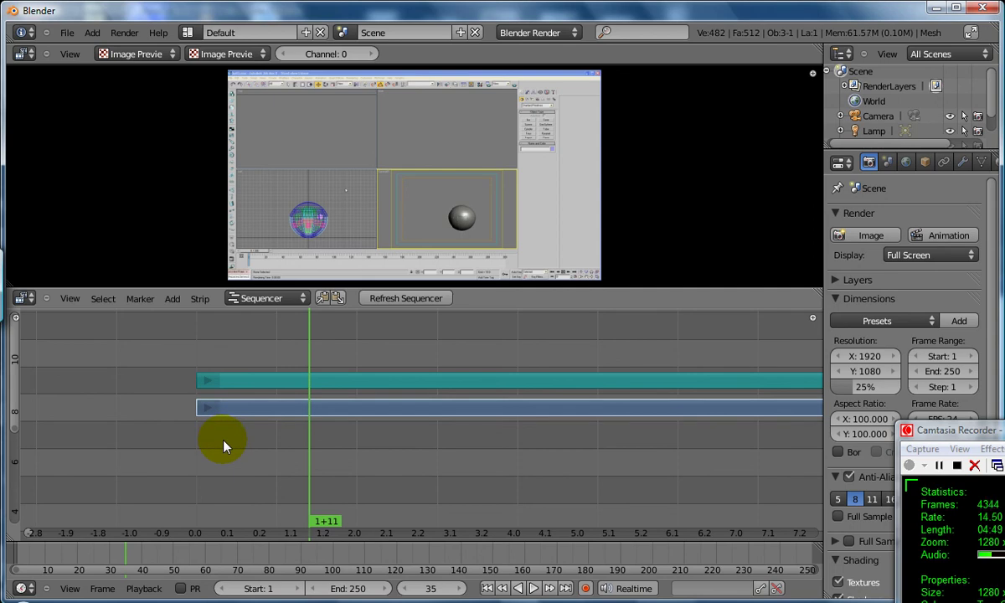
shift+click(265, 410)
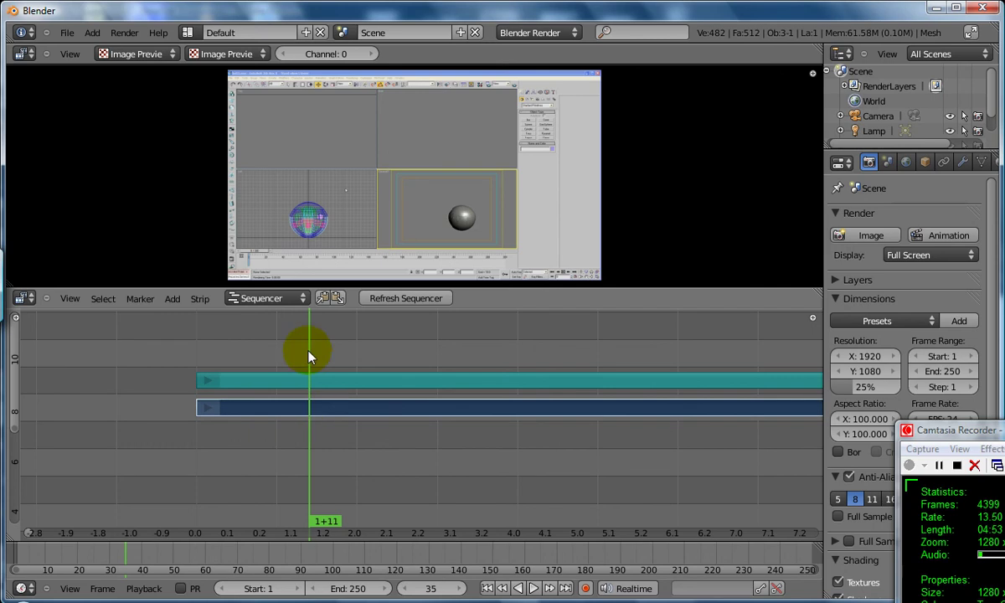
drag(370, 359, 422, 360)
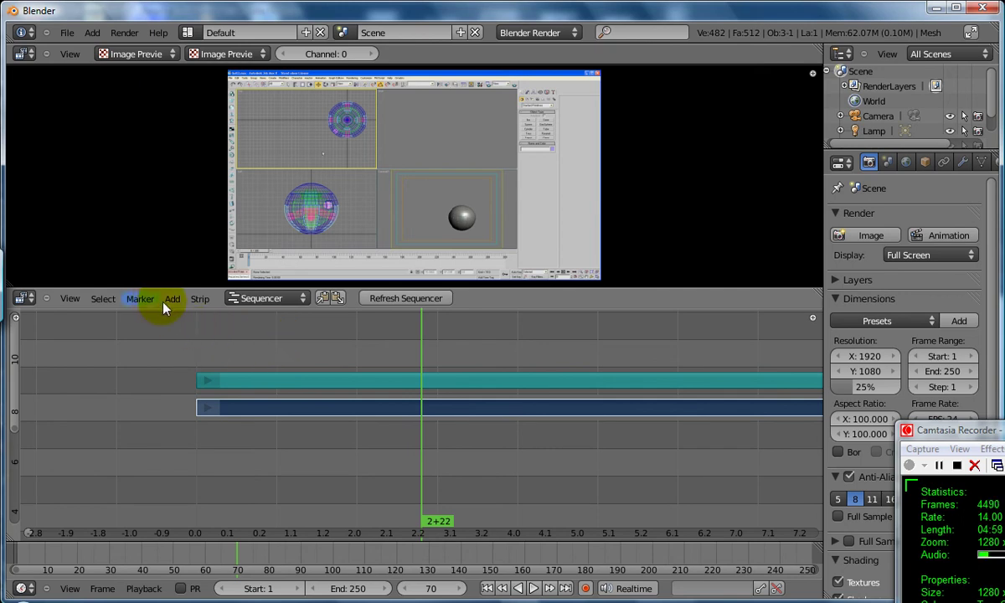
Cut the part2.avi strip at frame 70 and raise its right piece to channel 10, slightly earlier
click(198, 301)
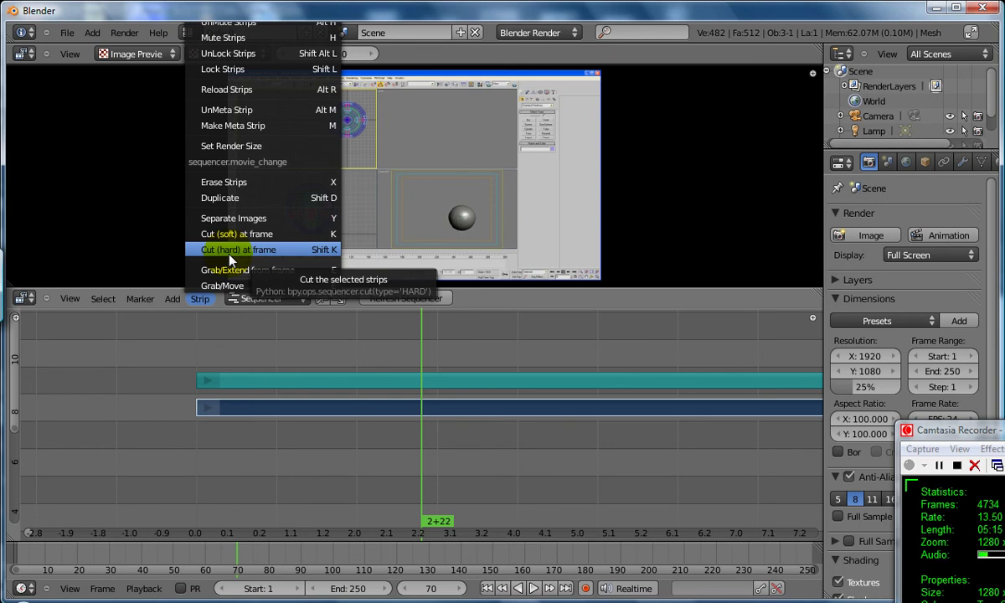
click(251, 237)
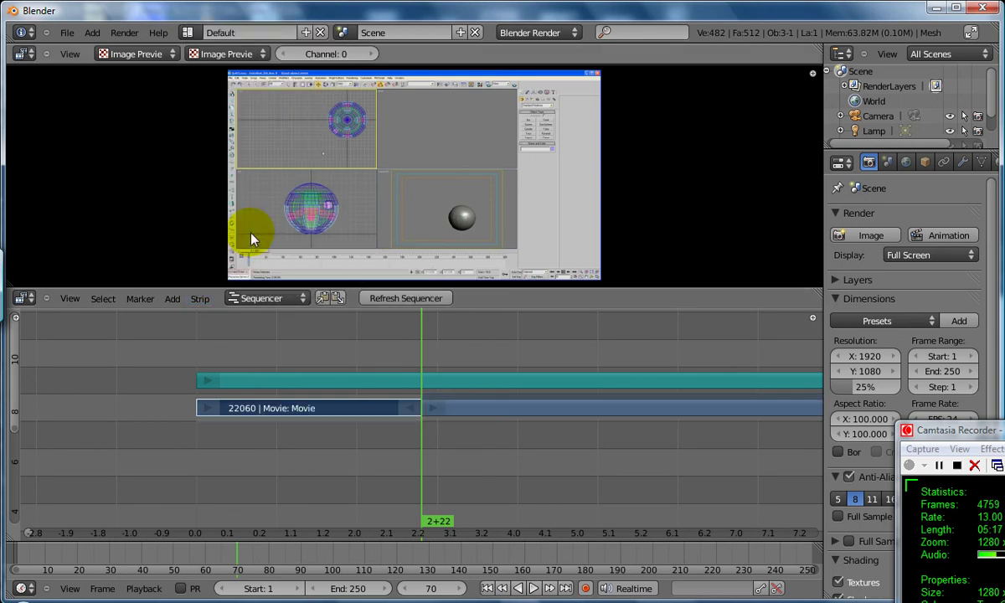
right_click(452, 412)
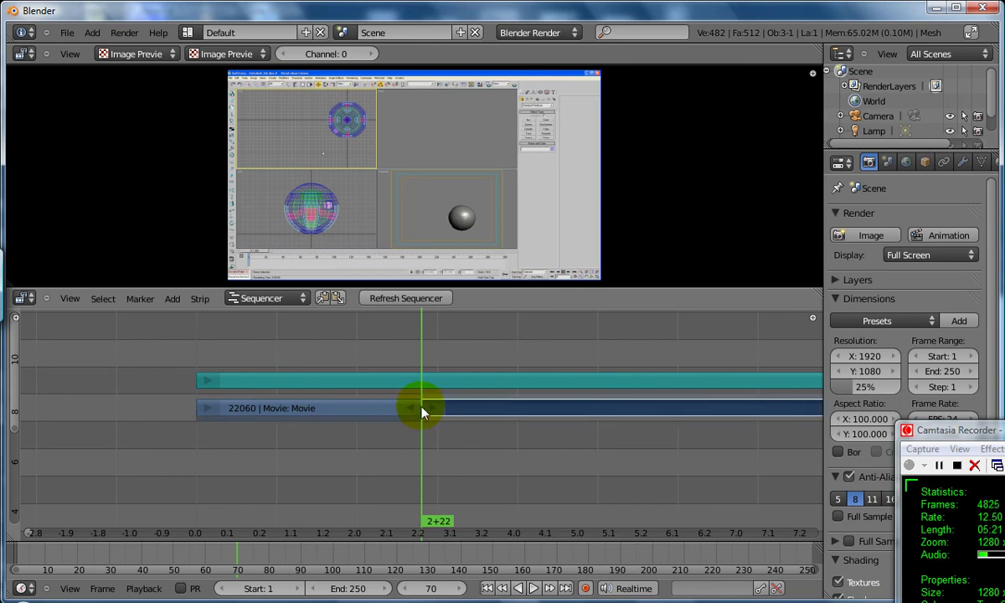
right_click(422, 411)
mouse_move(452, 411)
right_down()
mouse_move(377, 354)
mouse_move(650, 355)
mouse_move(258, 351)
right_up()
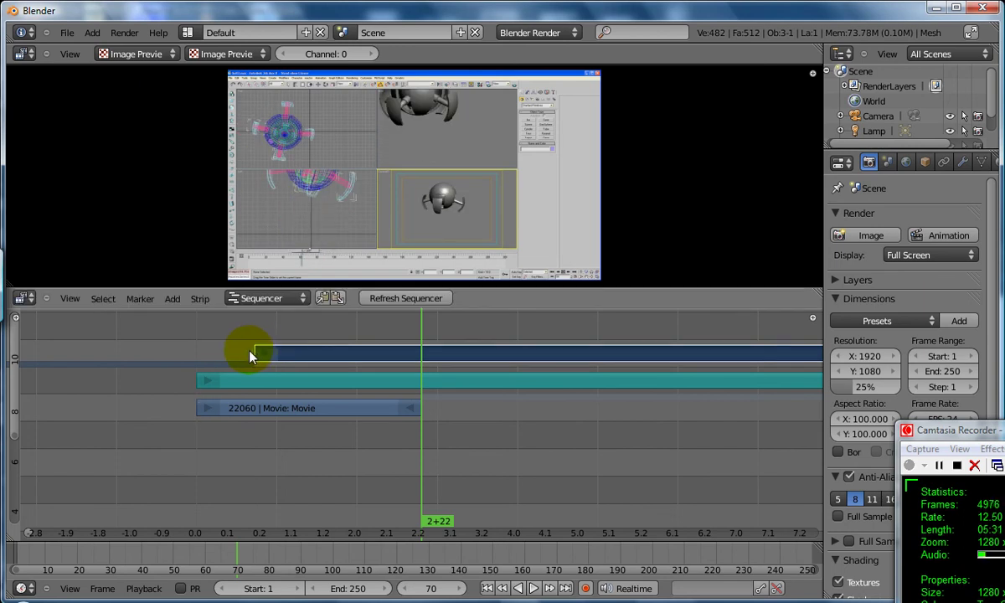
Slide the channel 10 strip much earlier and hard-cut it at the playhead
right_click(254, 356)
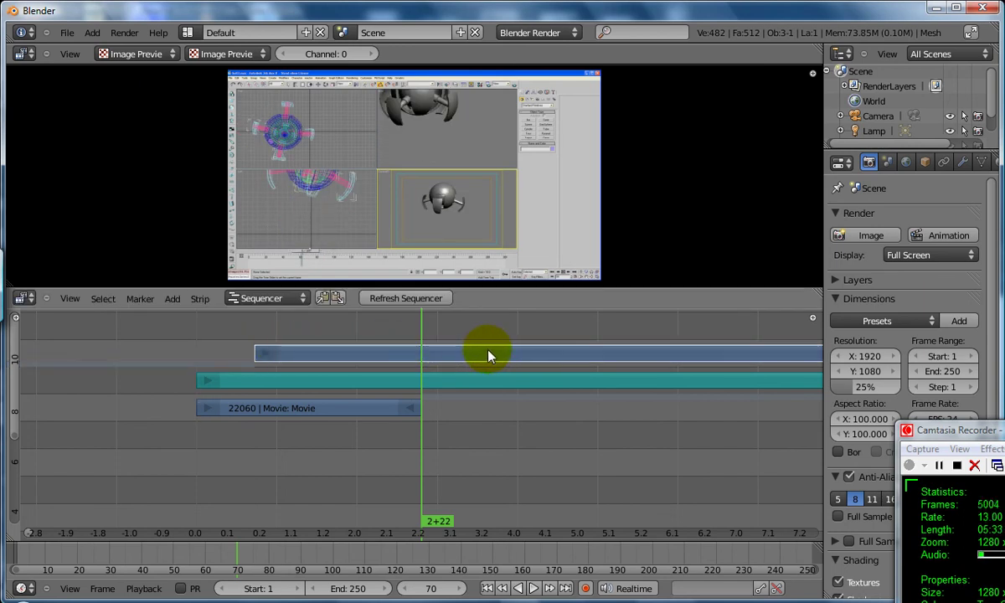
right_drag(473, 353, 268, 359)
click(269, 359)
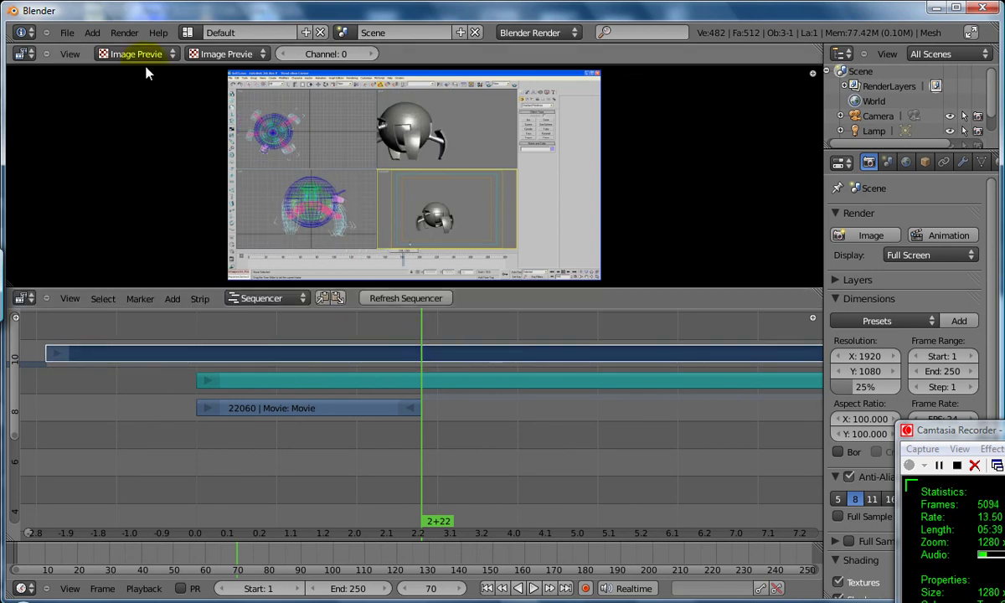
click(201, 300)
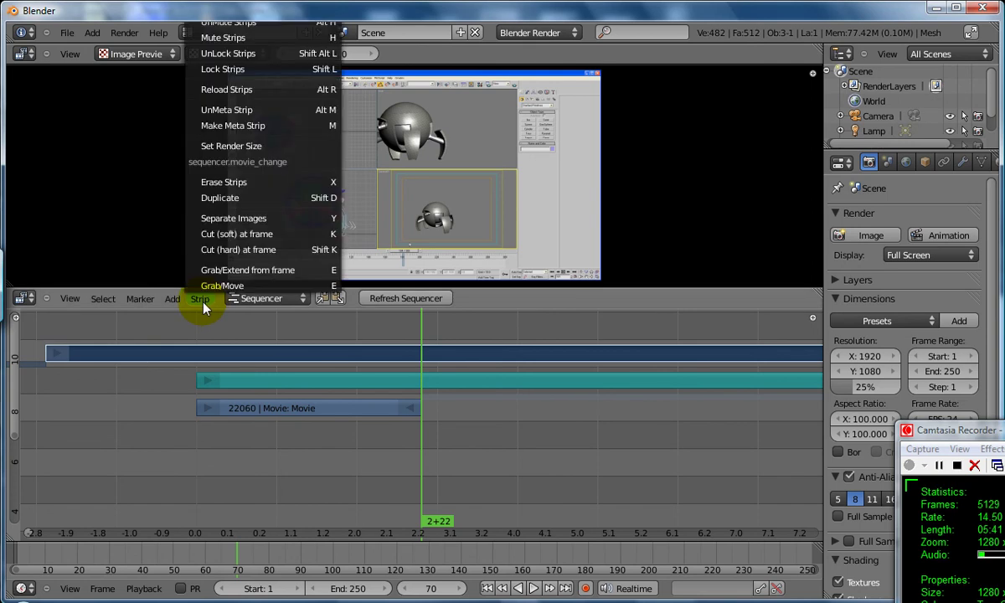
click(237, 249)
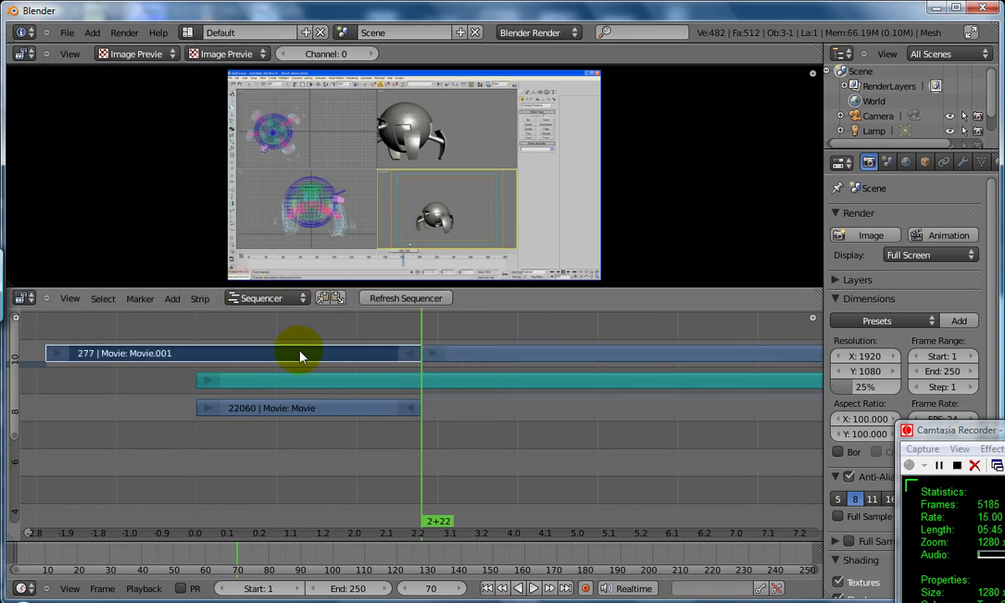
Move the Movie.001 piece down to channel 6 and later, then shift the top strip earlier
right_drag(294, 355, 630, 455)
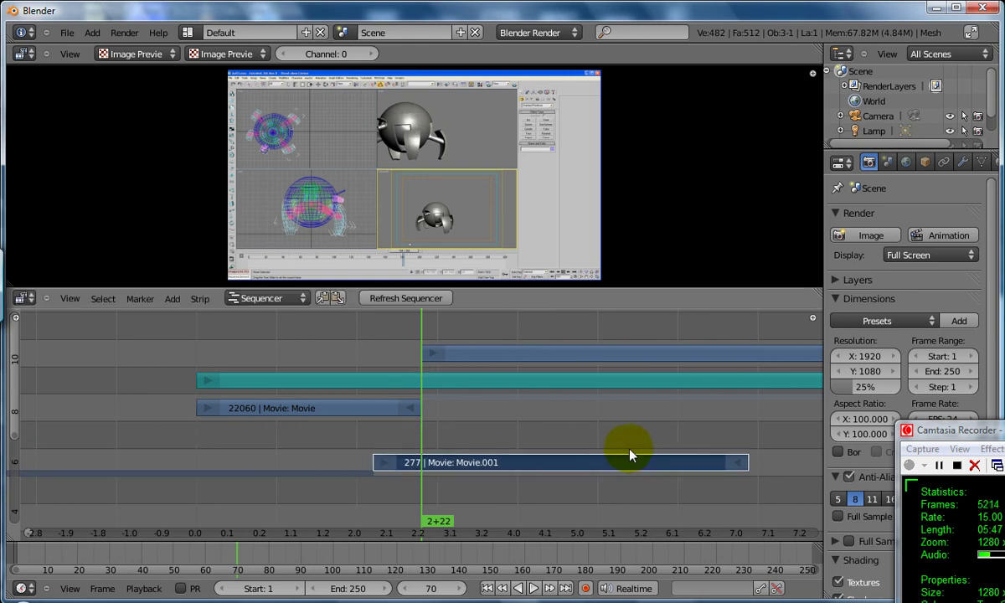
right_drag(522, 463, 610, 463)
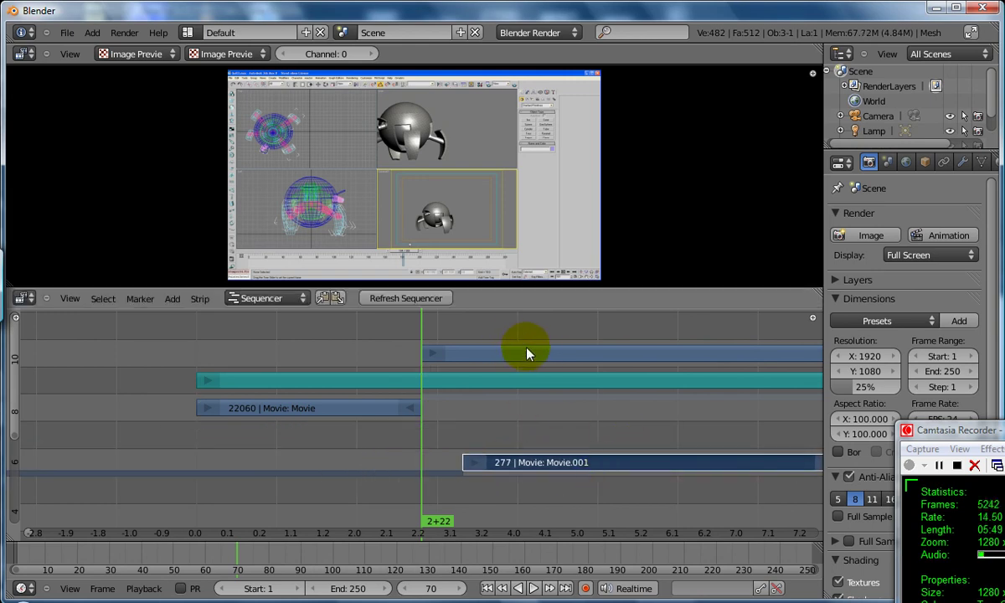
right_drag(531, 351, 465, 359)
Scrub the timeline and set the playhead back to frame 37
click(325, 334)
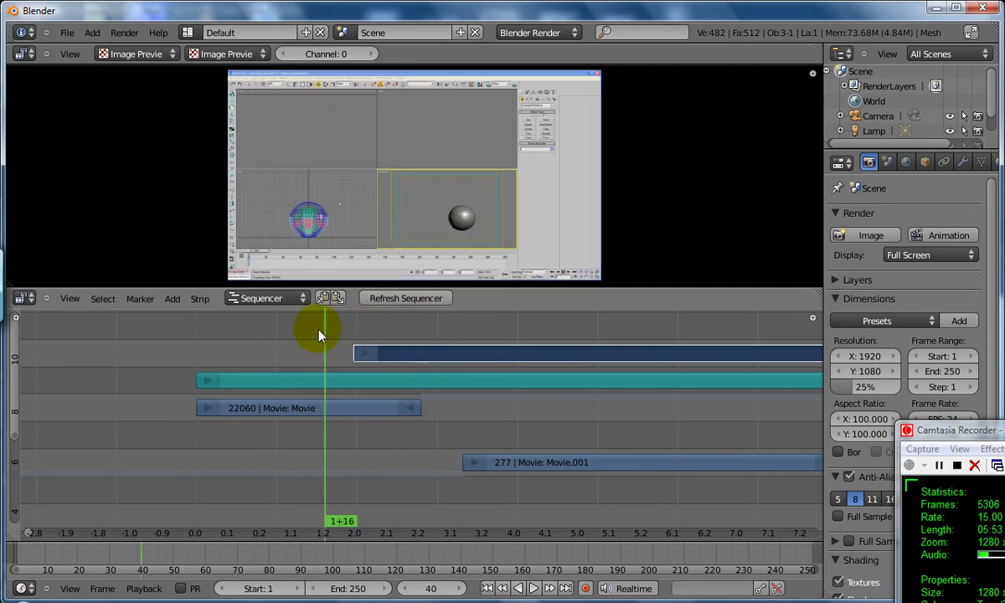
drag(314, 335, 406, 338)
drag(314, 343, 317, 344)
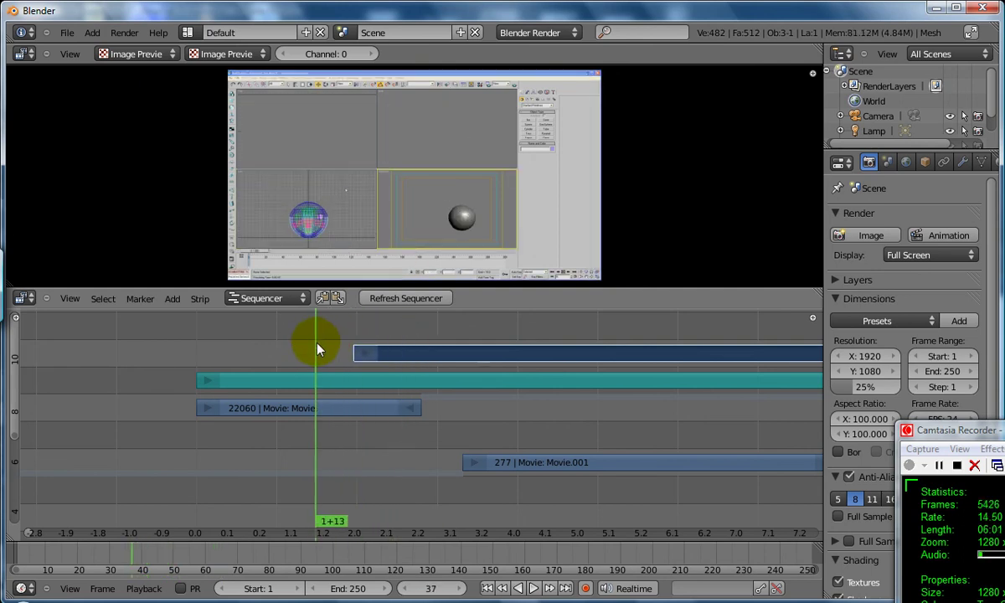
Select the 22060 Movie strip together with the channel 10 strip and open the Add menu
right_click(353, 411)
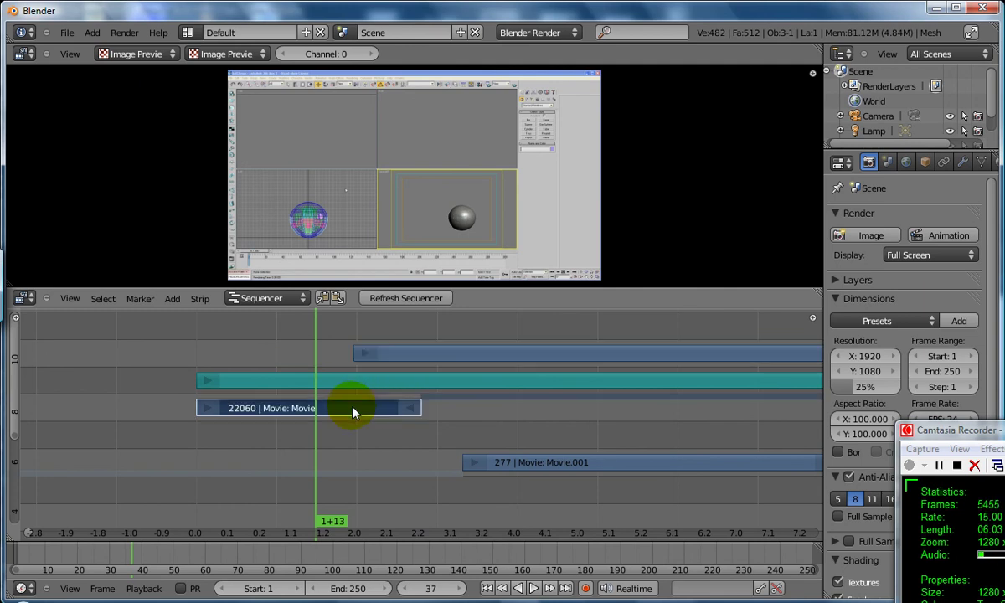
right_click(400, 355)
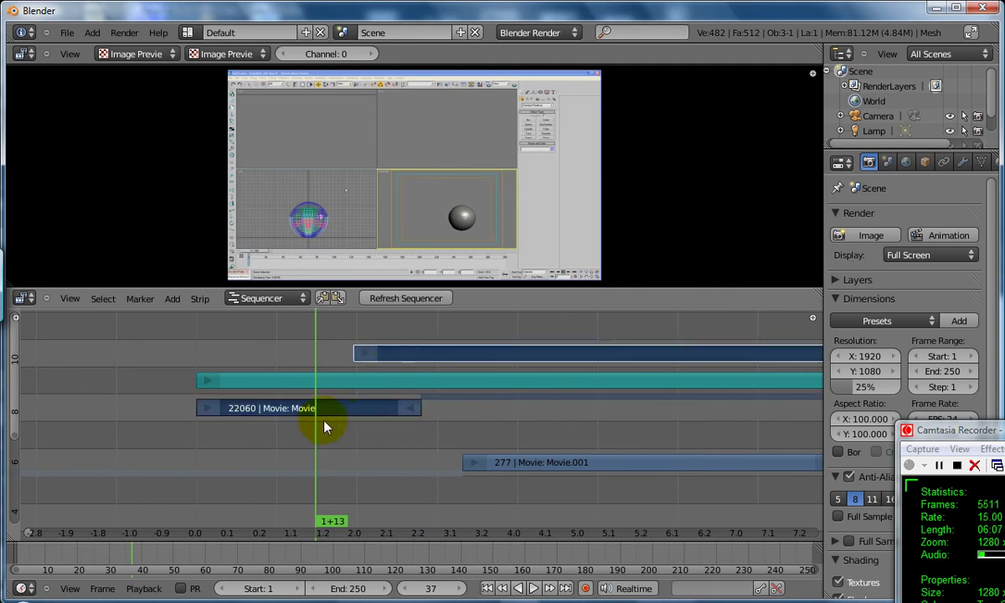
click(202, 301)
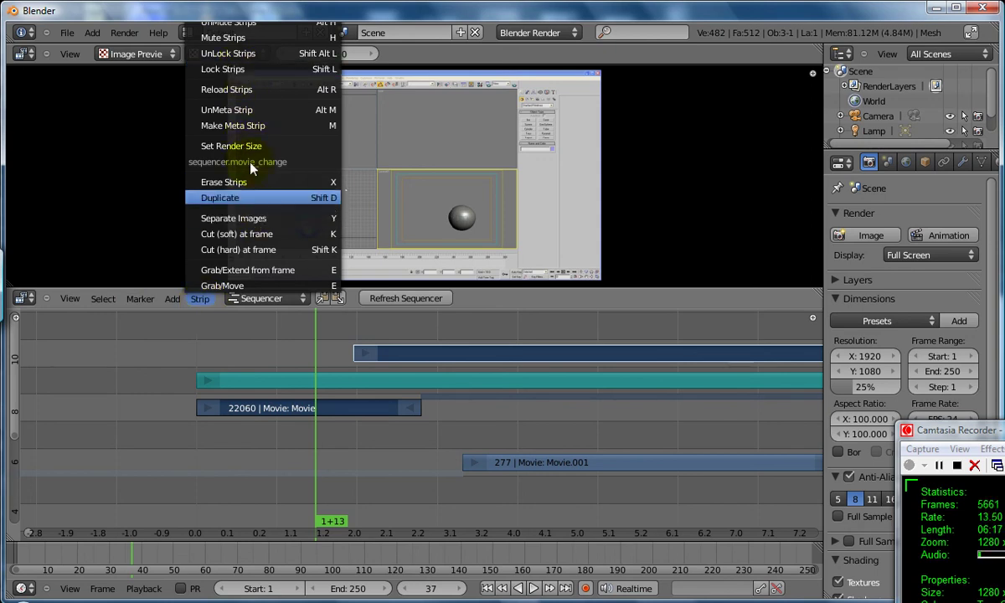
click(171, 300)
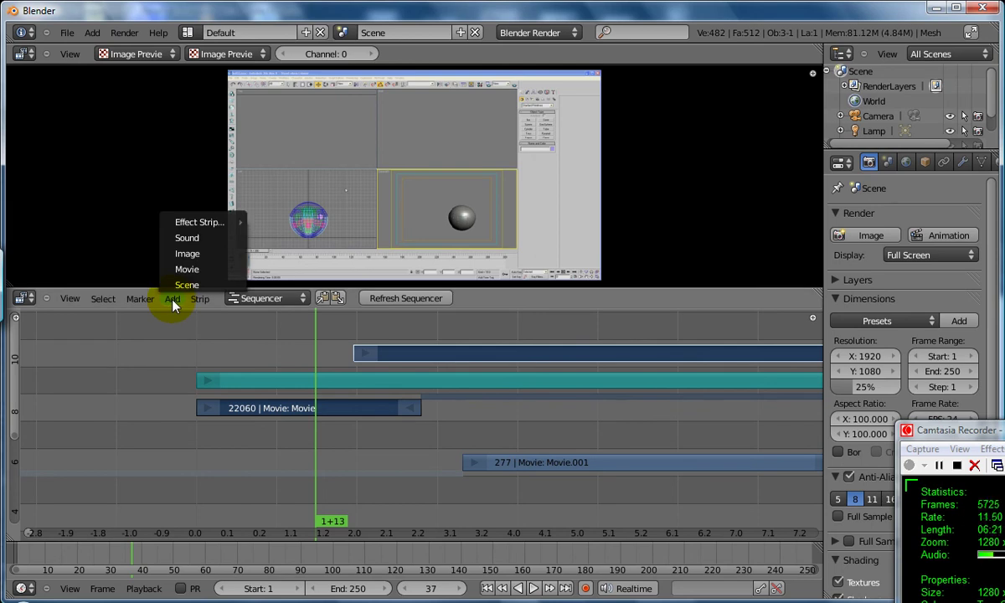
mouse_move(199, 222)
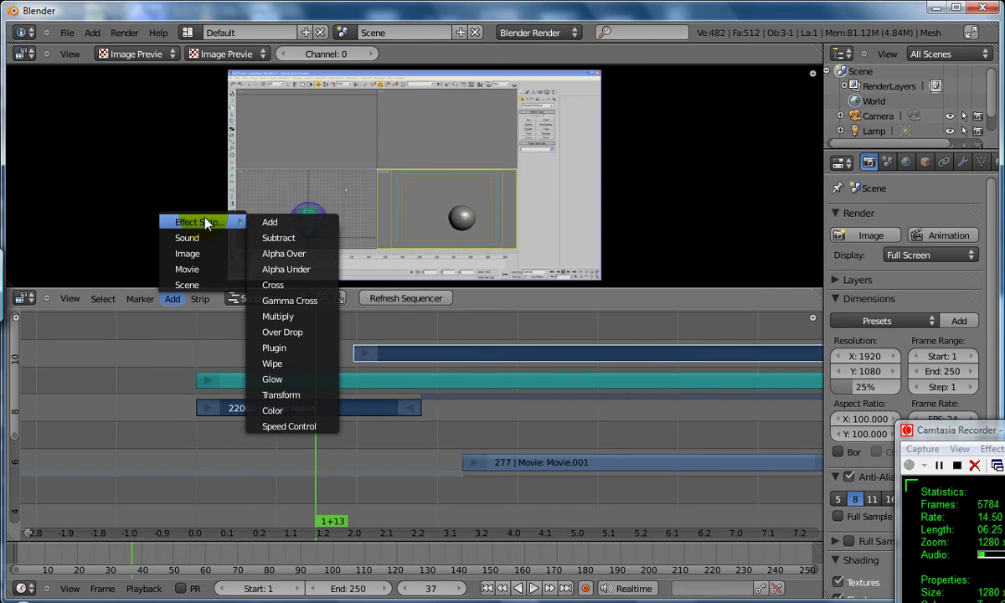
Add a Wipe transition between the selected strips and preview it around frame 39
click(268, 363)
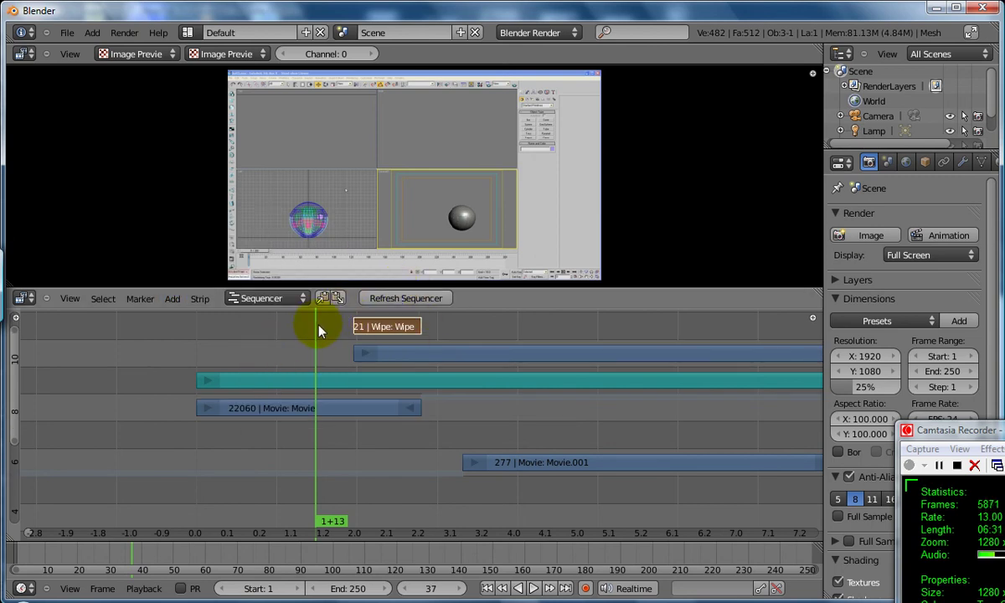
mouse_move(317, 332)
mouse_down()
mouse_move(424, 340)
mouse_move(341, 347)
mouse_up()
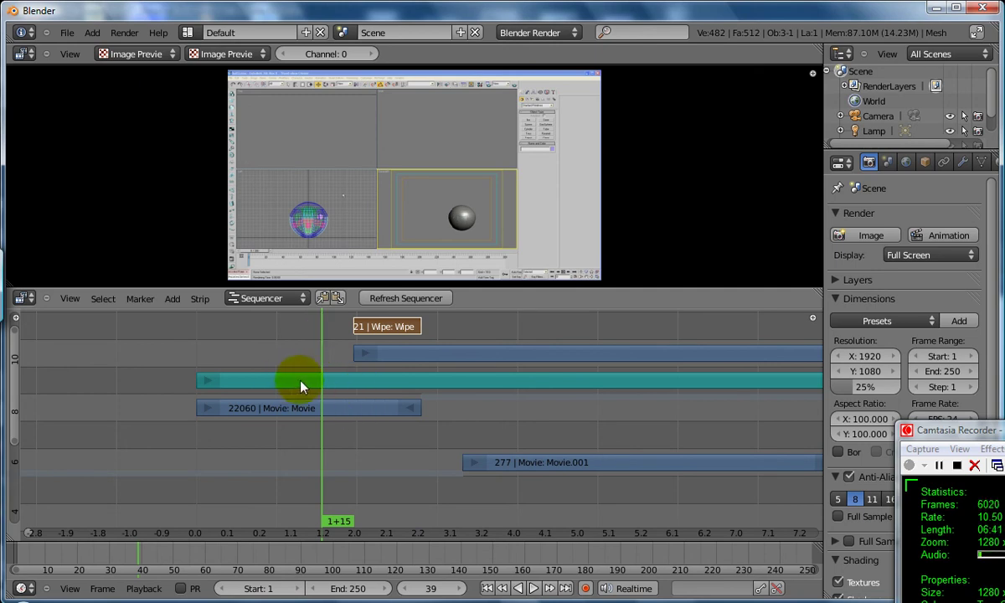
Select the teal part2.avi sound strip and show its properties, including volume 1.000
click(353, 384)
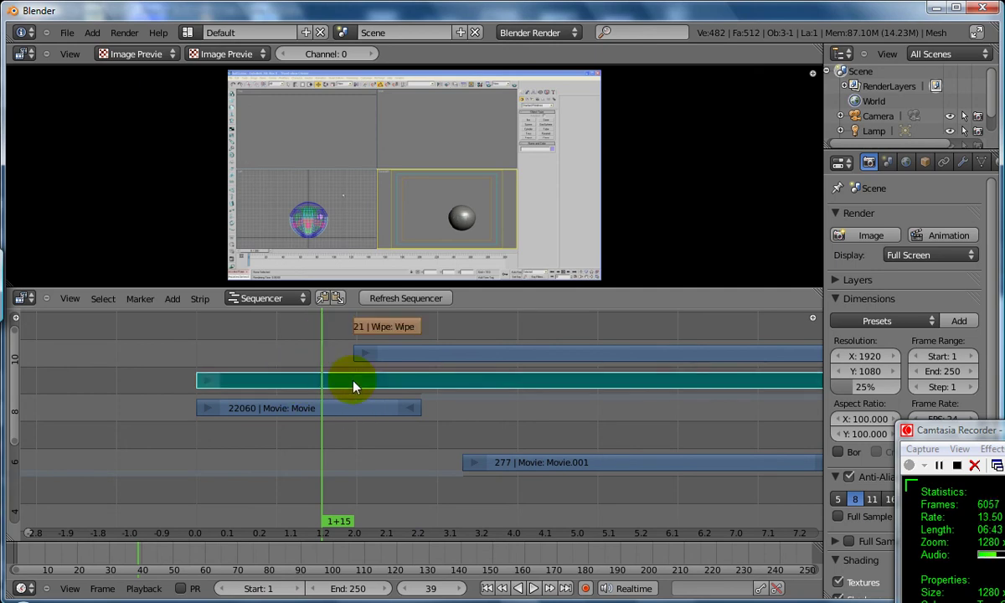
key(n)
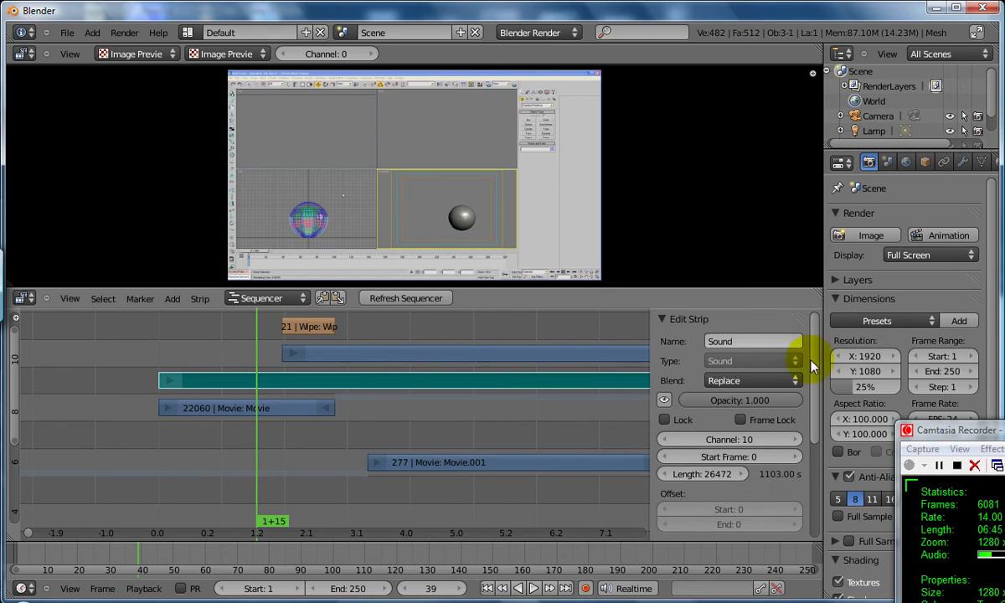
scroll(763, 410, down, 1)
scroll(773, 459, down, 1)
scroll(777, 478, down, 2)
scroll(779, 481, down, 2)
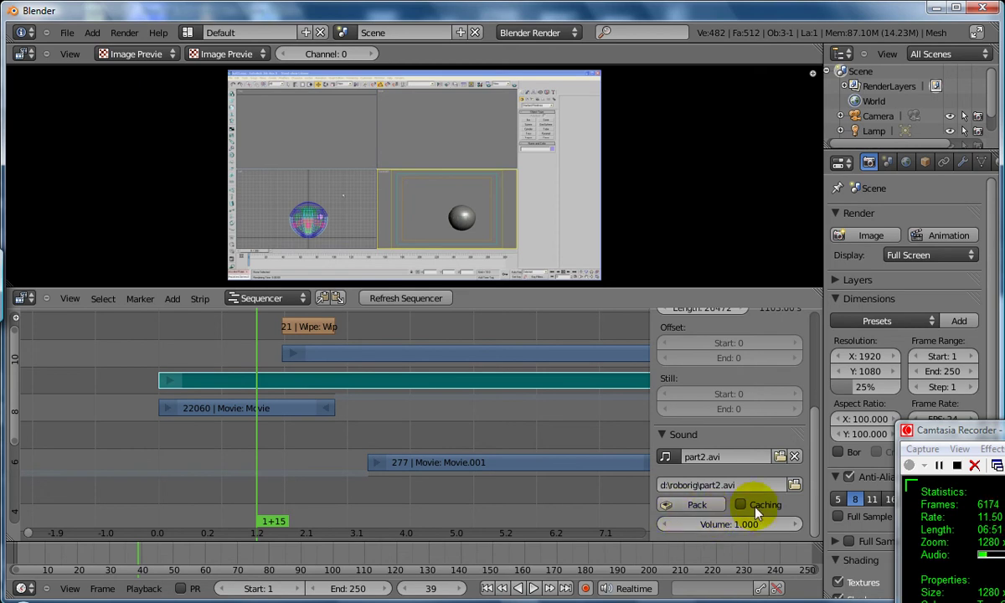
scroll(711, 485, up, 1)
scroll(415, 410, up, 1)
scroll(416, 415, up, 1)
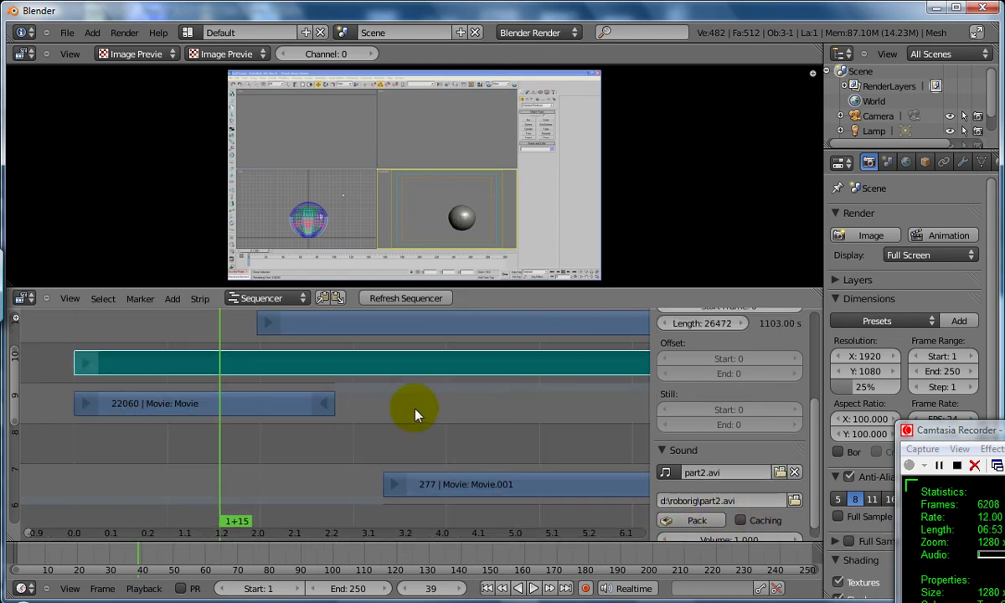
scroll(416, 412, down, 1)
scroll(423, 414, down, 1)
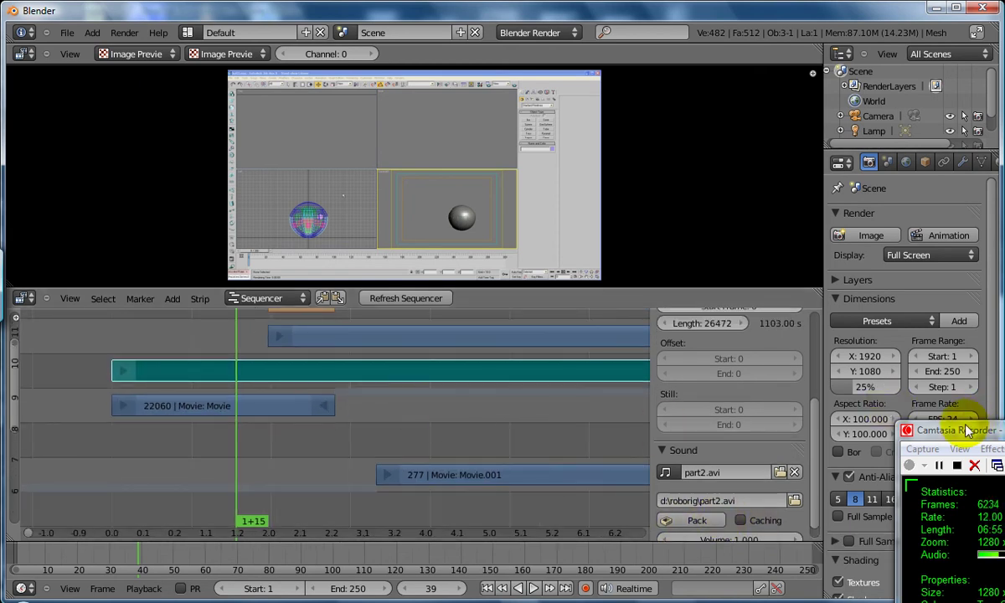
Move the Camtasia Recorder window up and left toward the screen centre
drag(967, 430, 730, 307)
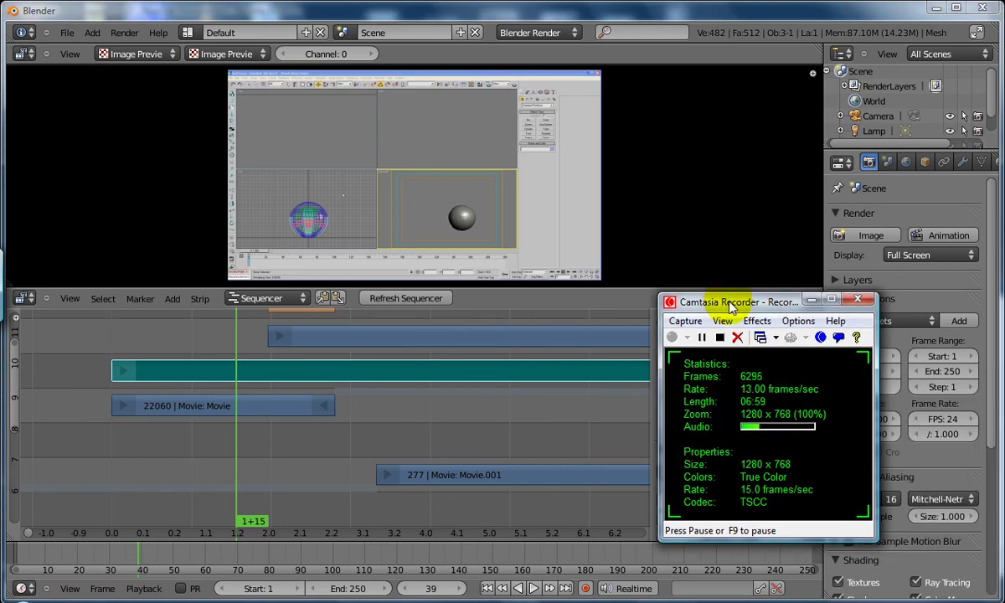
drag(731, 307, 703, 280)
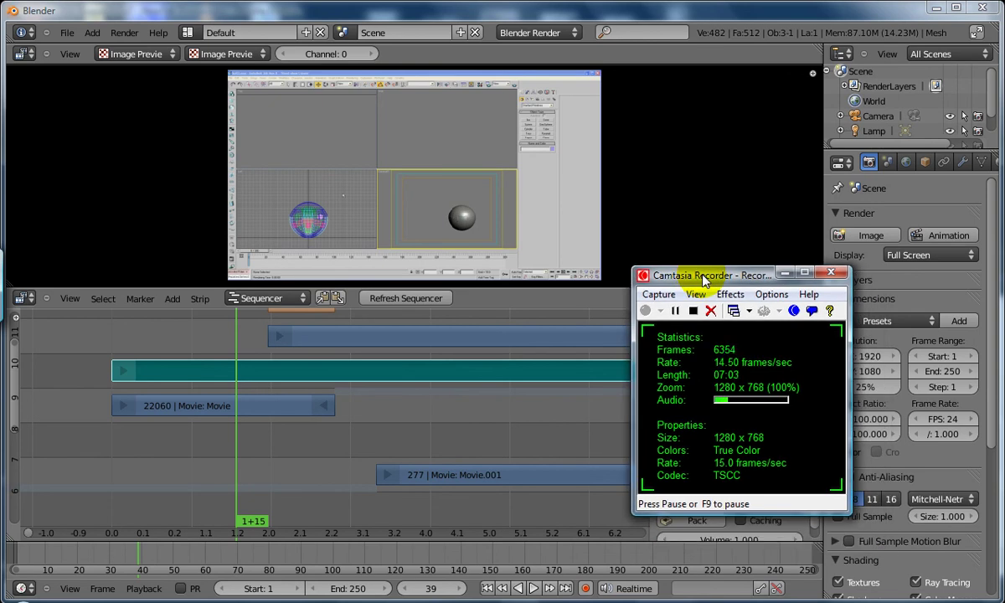